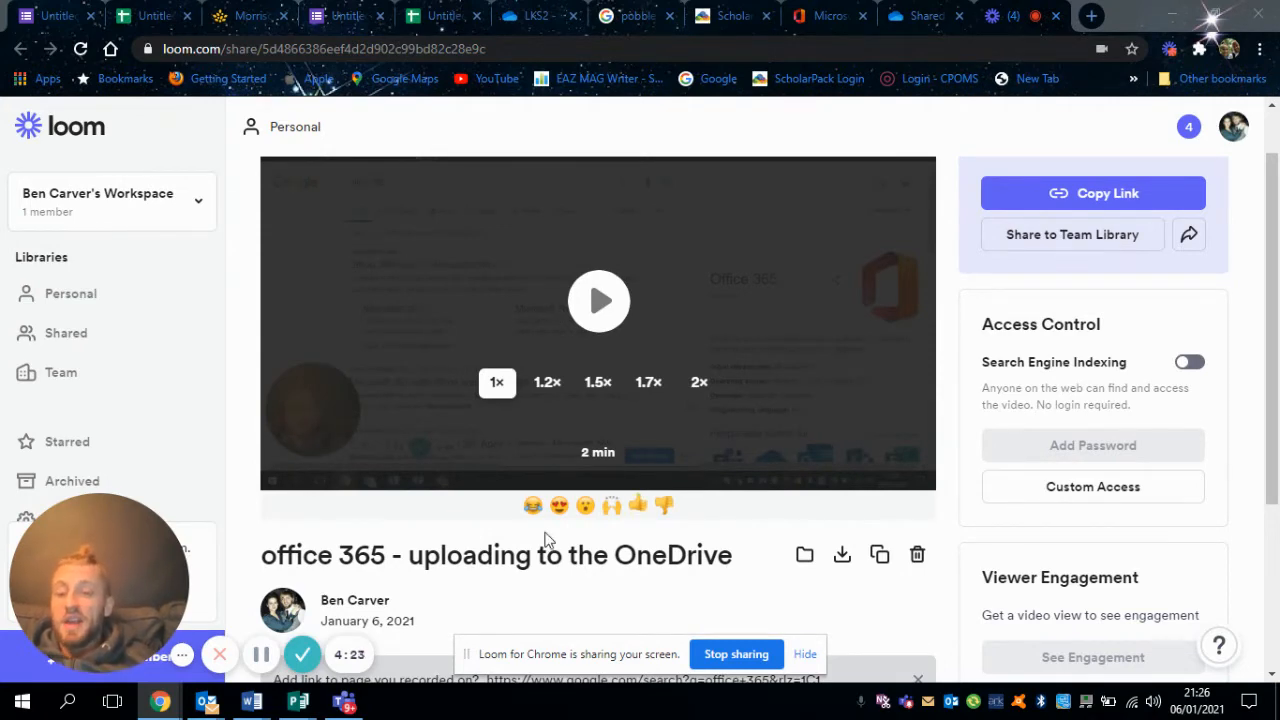
Step: Switch to Microsoft Teams and move its calendar window towards the middle of the desktop
click(348, 700)
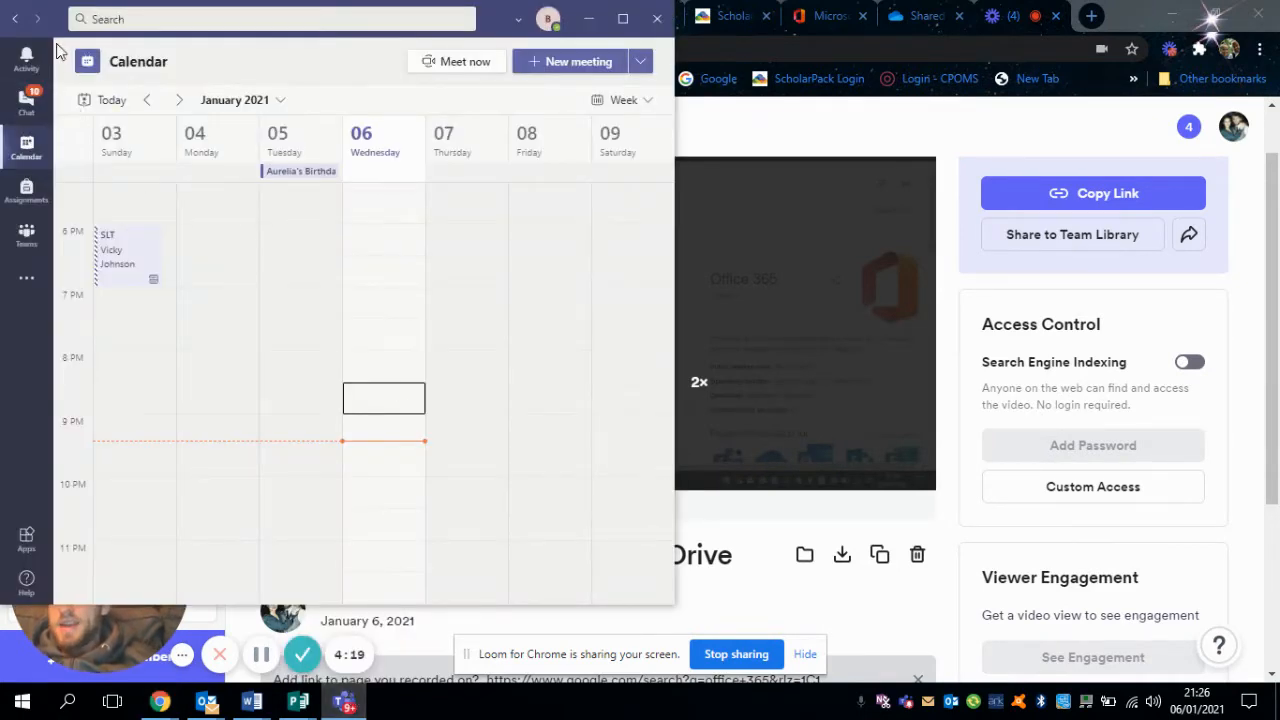
drag(57, 28, 348, 6)
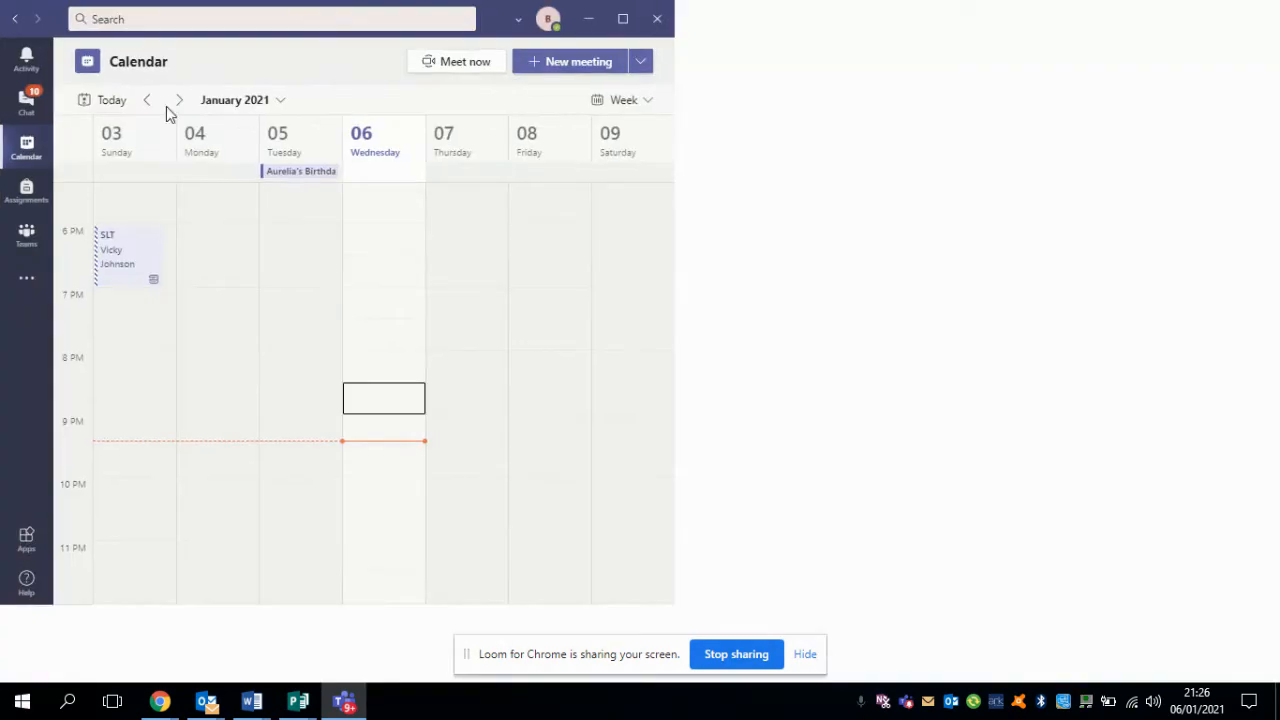
click(1234, 27)
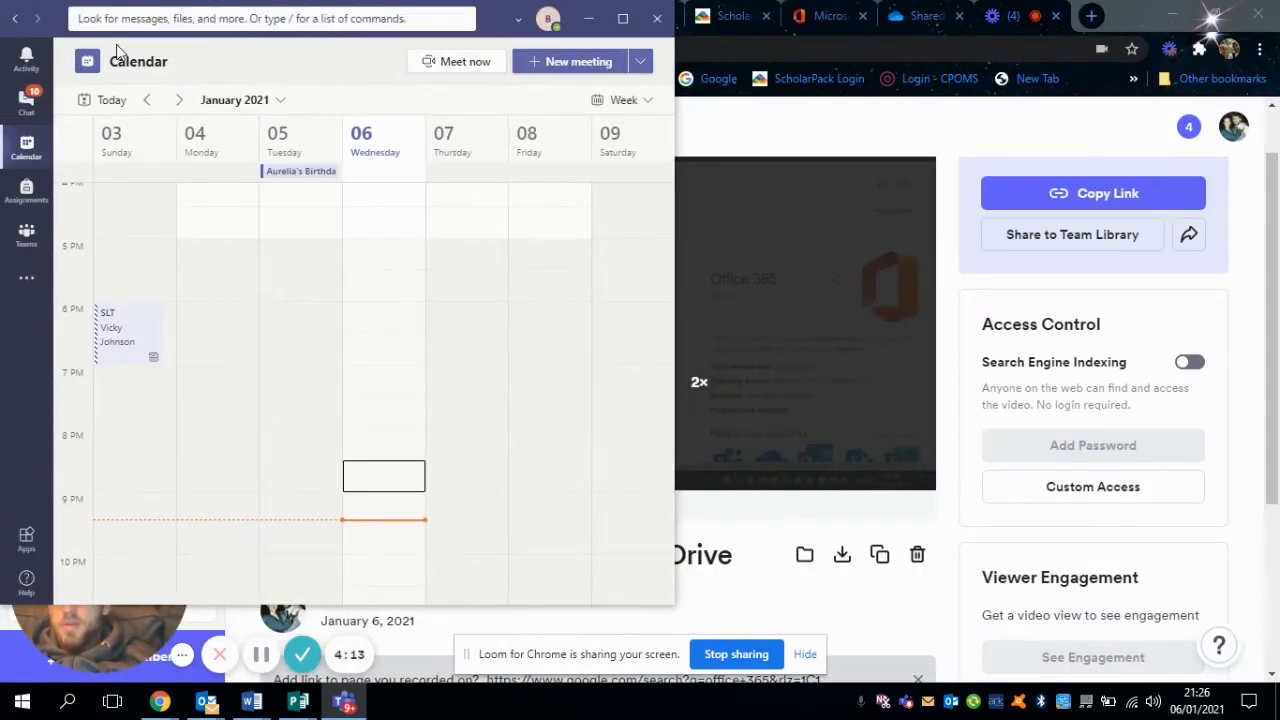
click(53, 33)
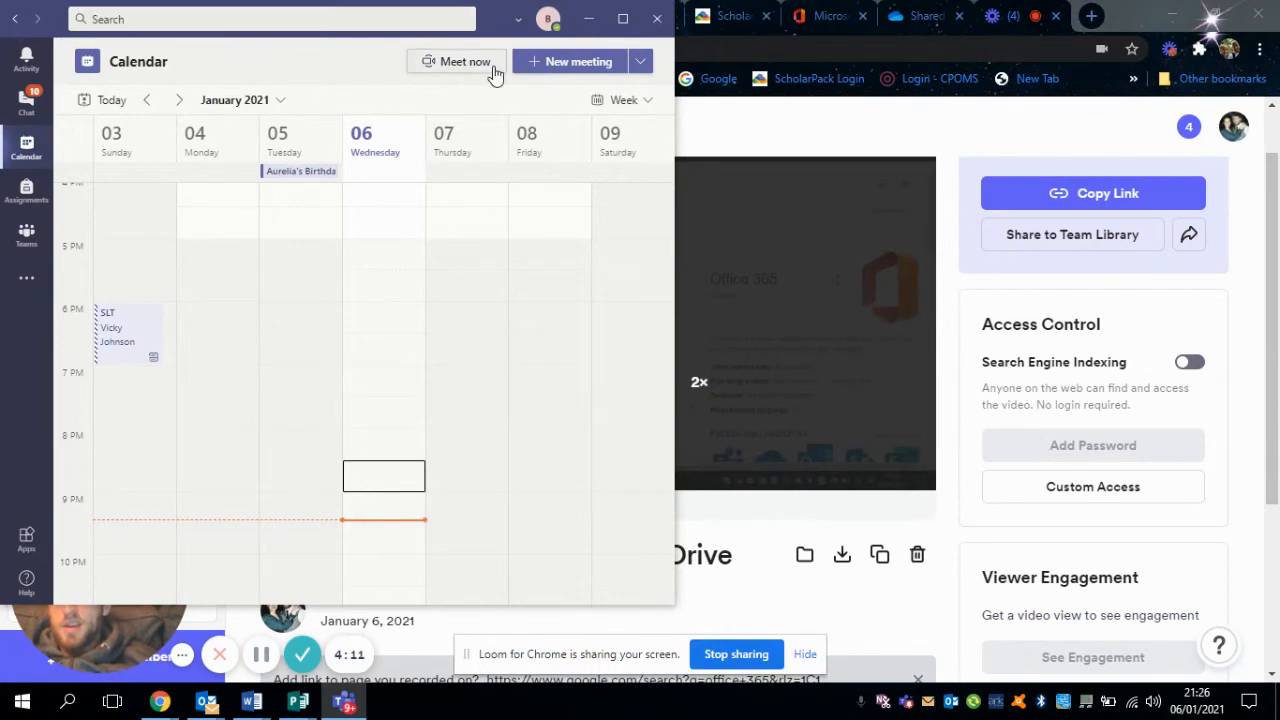
drag(499, 36, 818, 64)
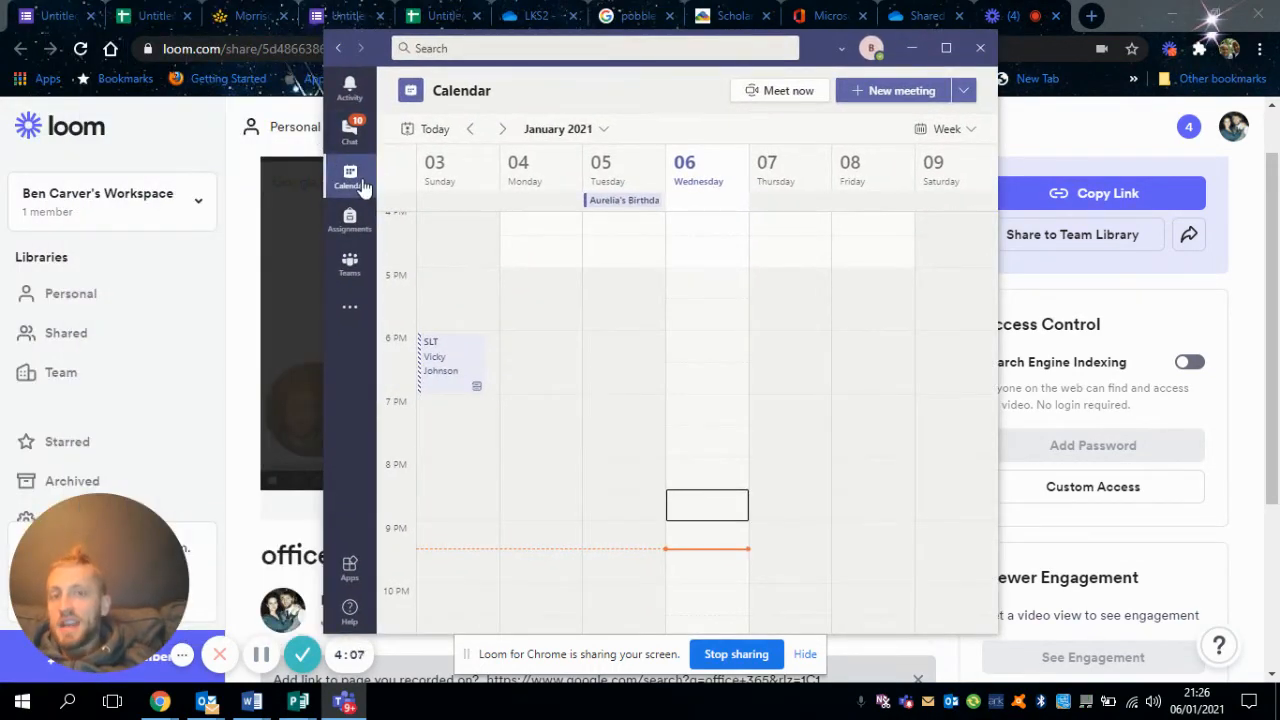
Step: Start a new calendar meeting on Wednesday, January 6, 2021 from 2:30 PM to 3:30 PM, titled "Y6 meeting"
scroll(820, 390, down, 2)
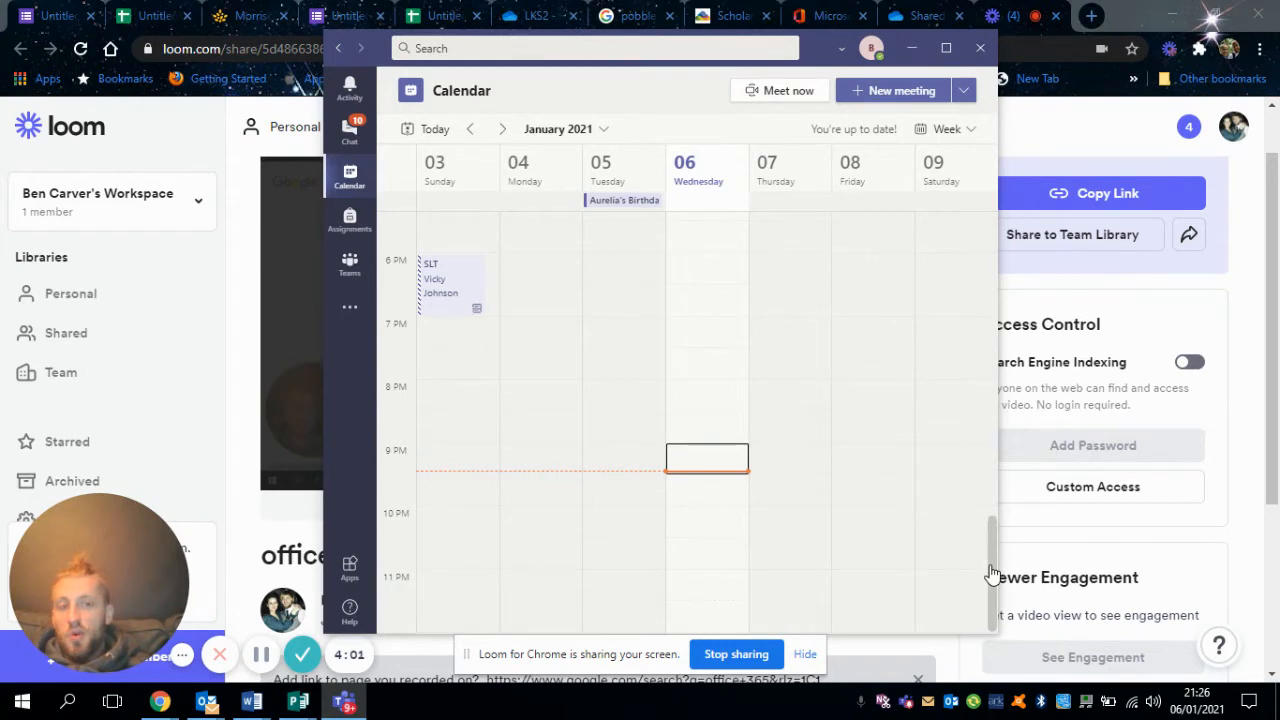
drag(993, 574, 993, 514)
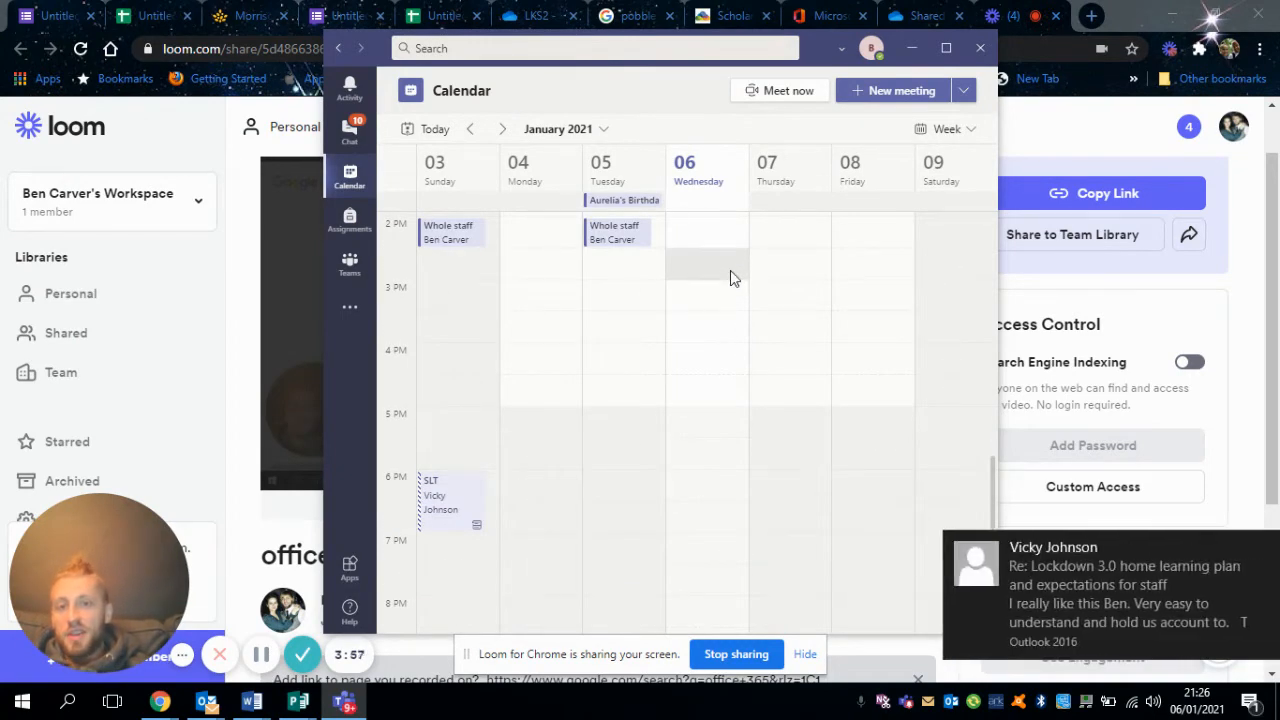
drag(730, 280, 730, 300)
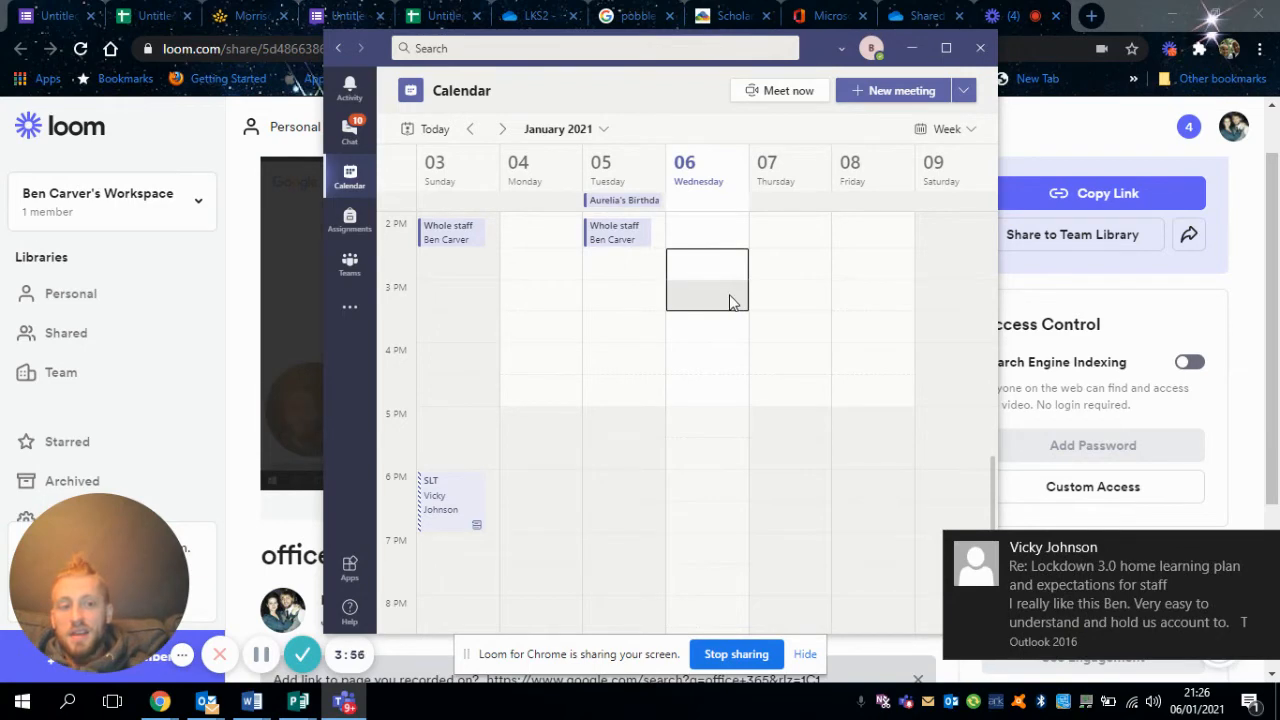
click(1262, 546)
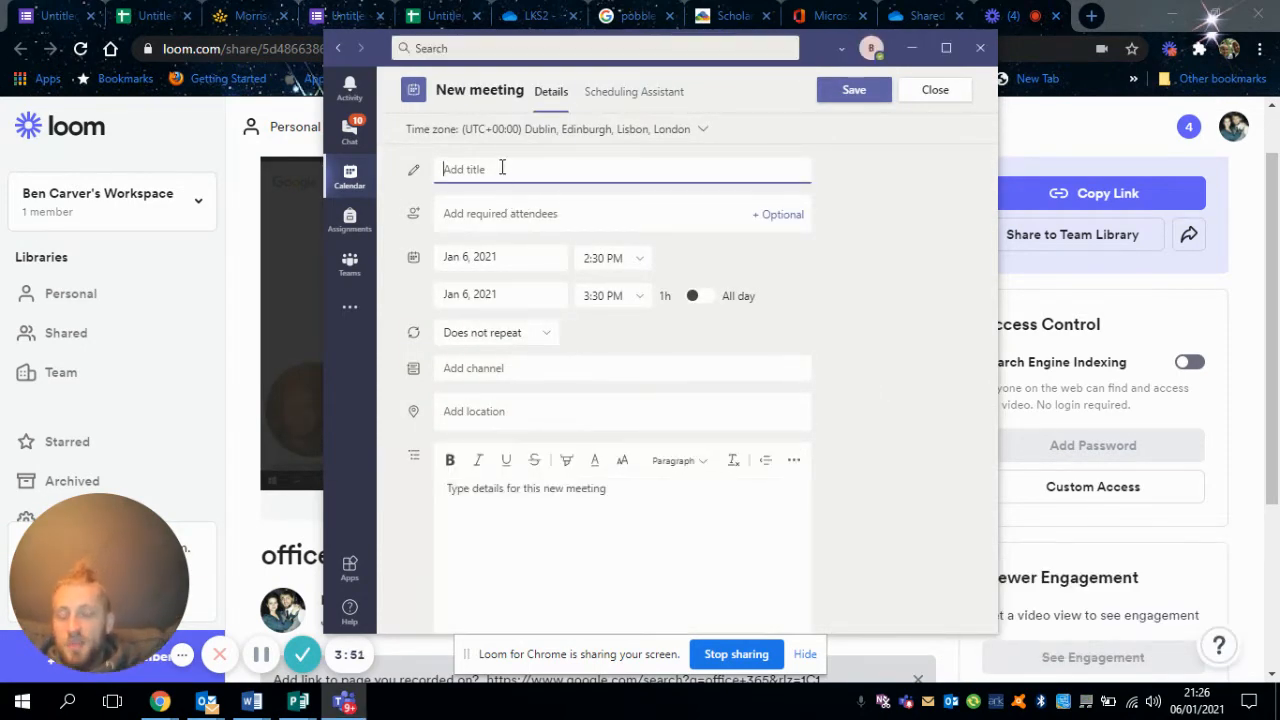
text(Y6)
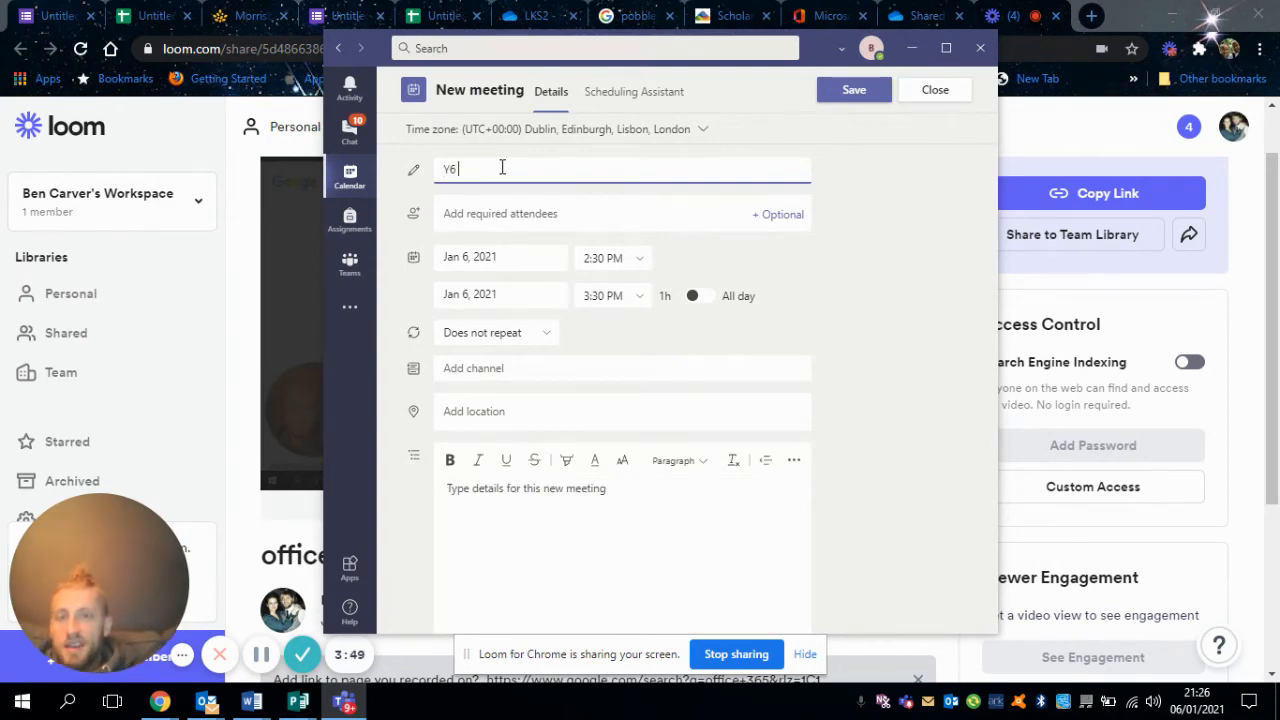
text( meeting)
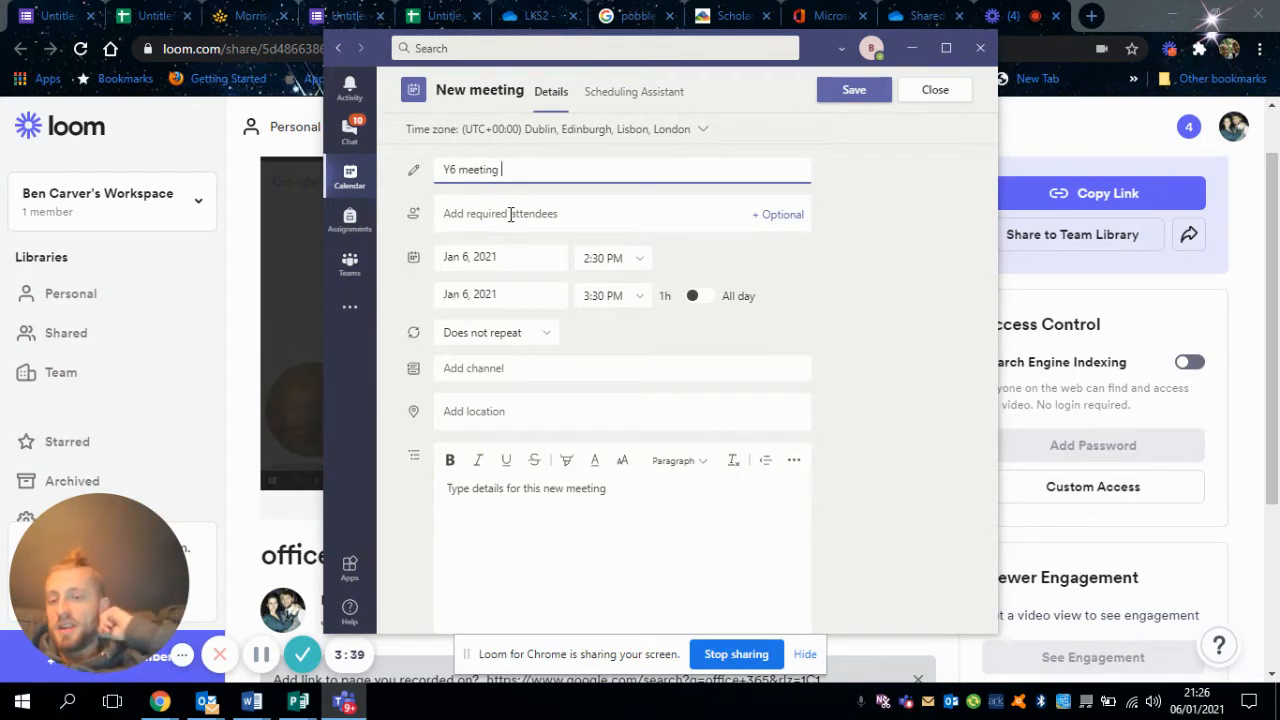
Step: Search for a colleague by first name and add the first match as a required attendee of the meeting
click(510, 214)
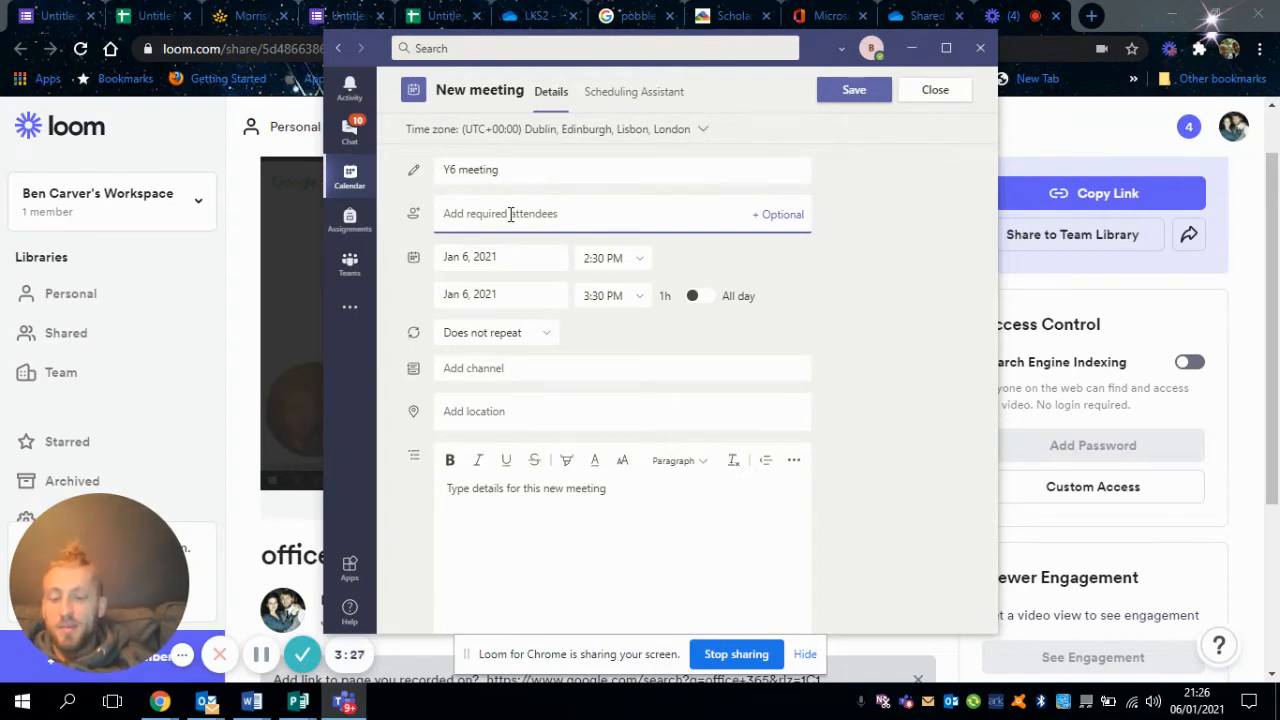
text(sar)
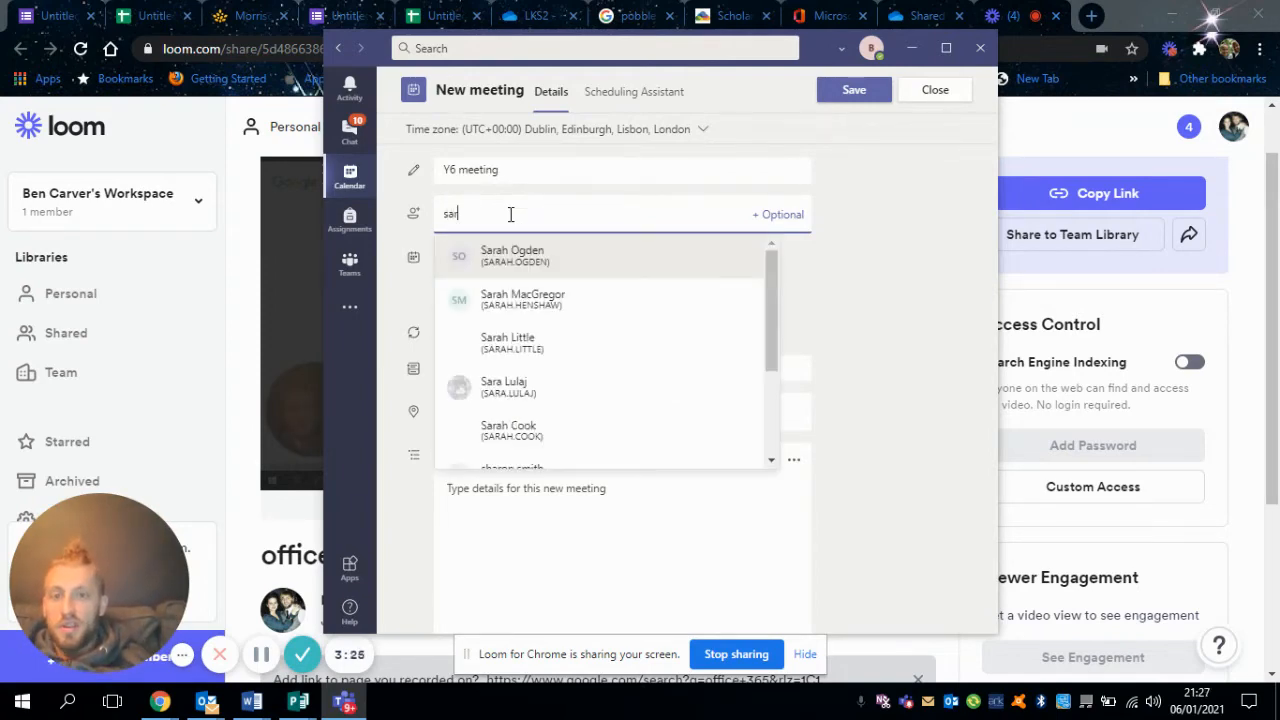
click(512, 248)
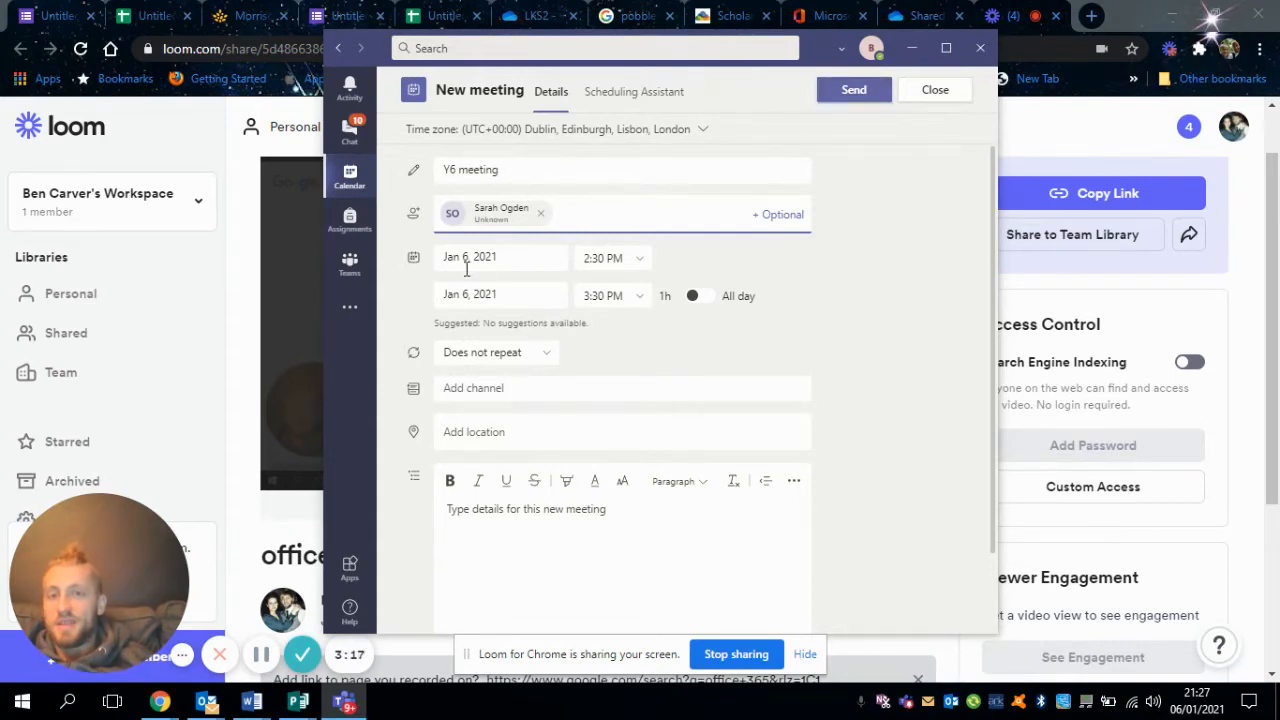
Step: Set the meeting's end time to 3:00 PM and send the invitation
click(638, 297)
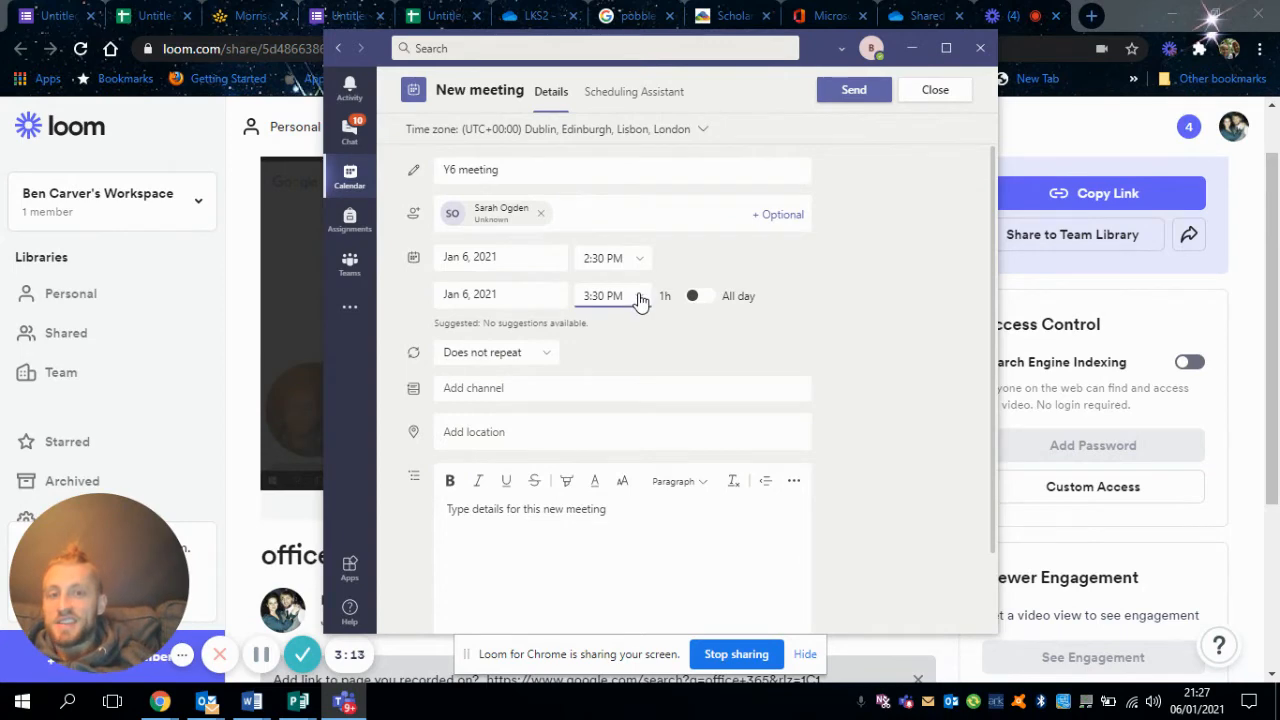
click(620, 354)
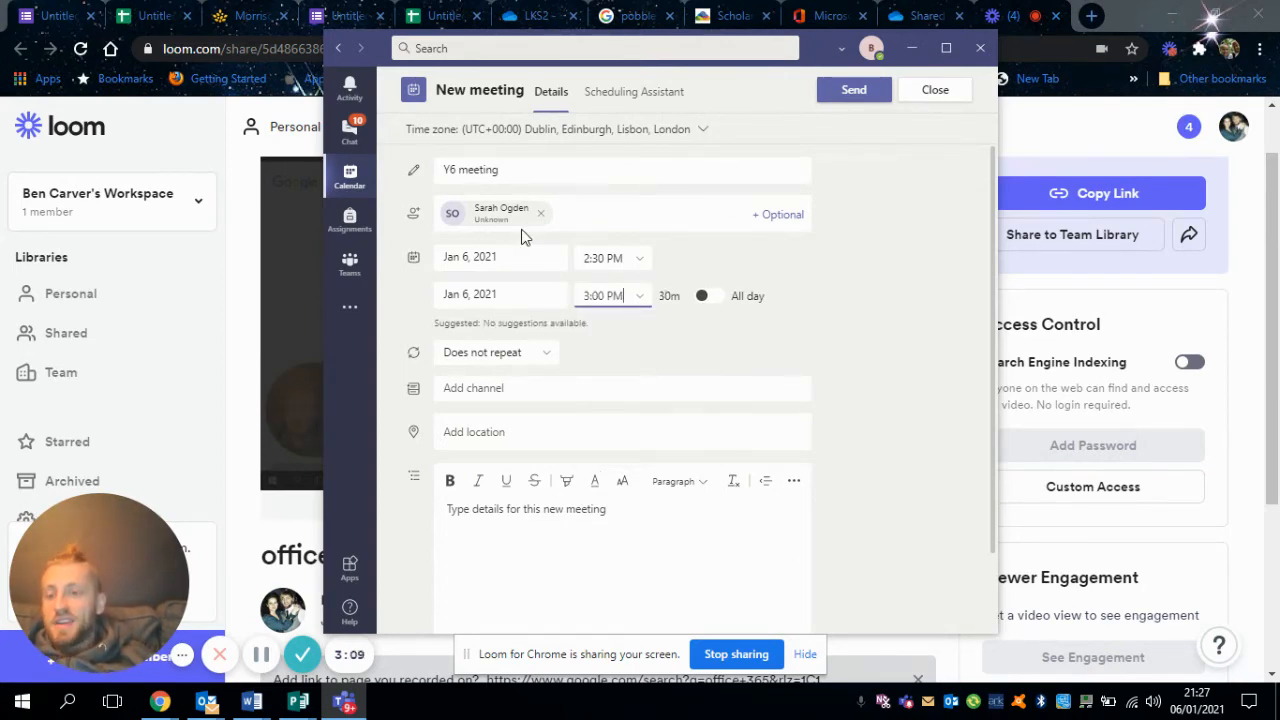
click(866, 91)
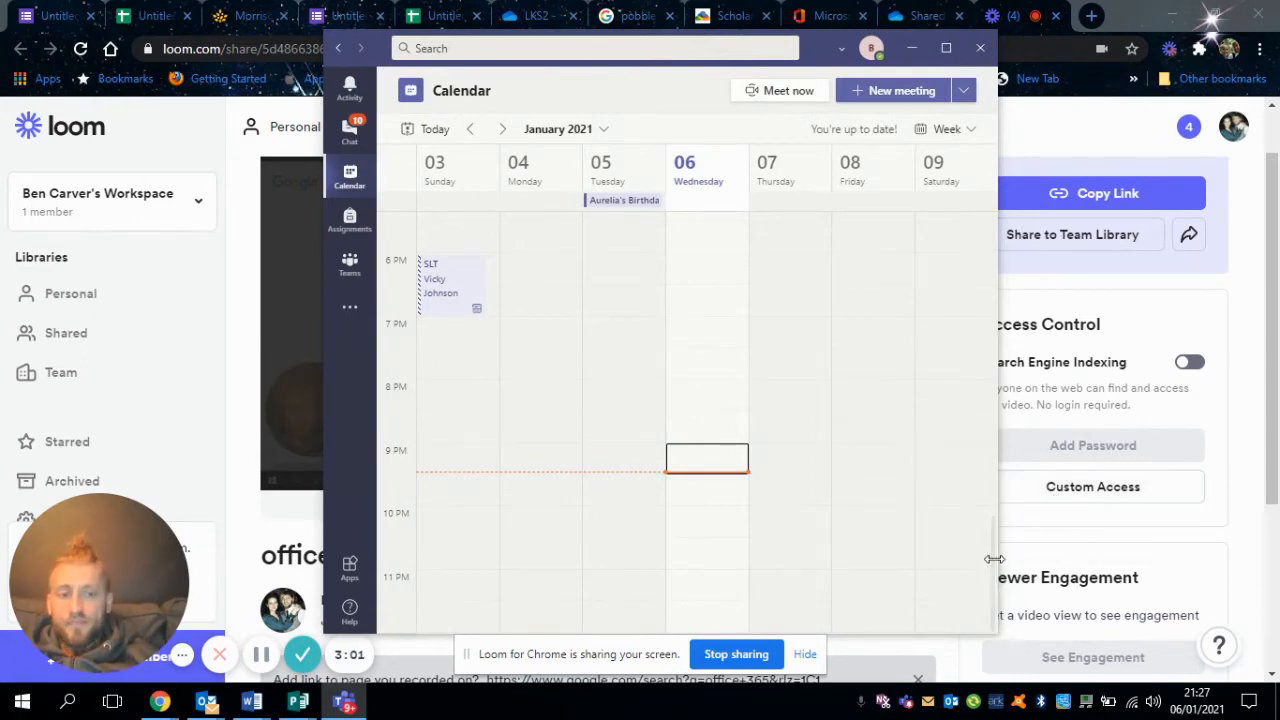
Step: Find the Y6 meeting on Wednesday, January 6 in the calendar and open it for editing
drag(994, 558, 997, 486)
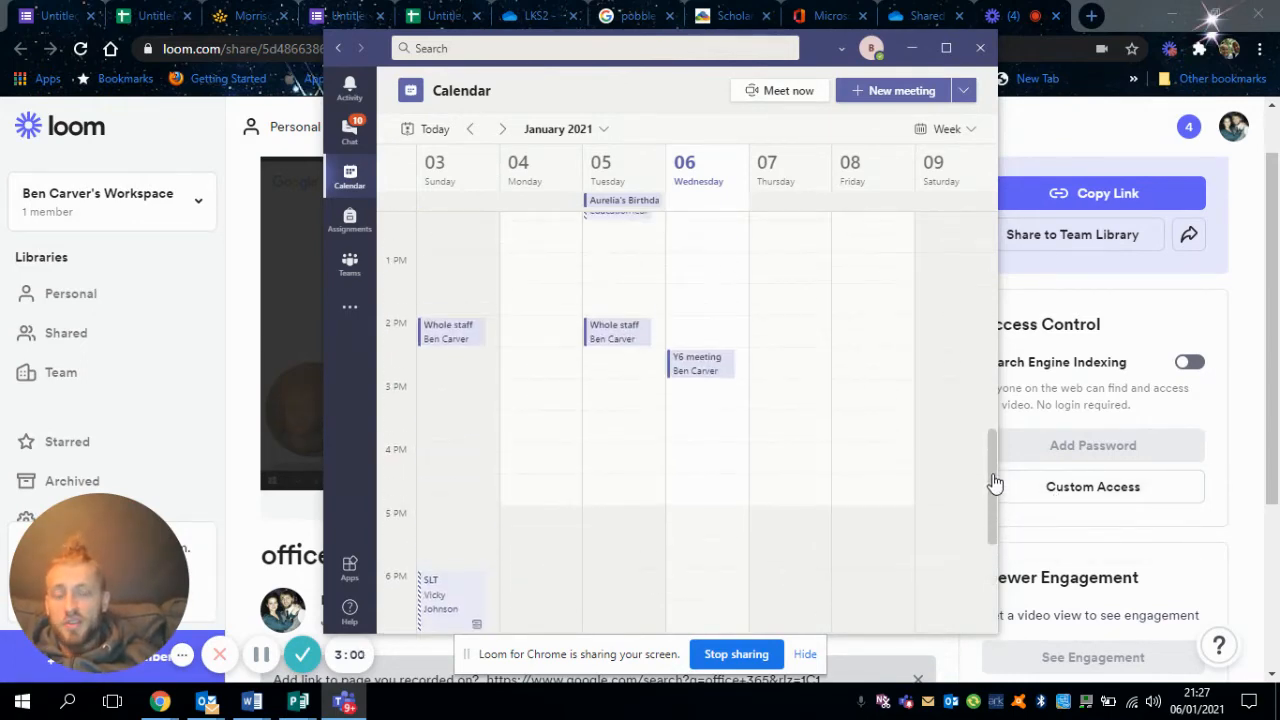
right_click(713, 372)
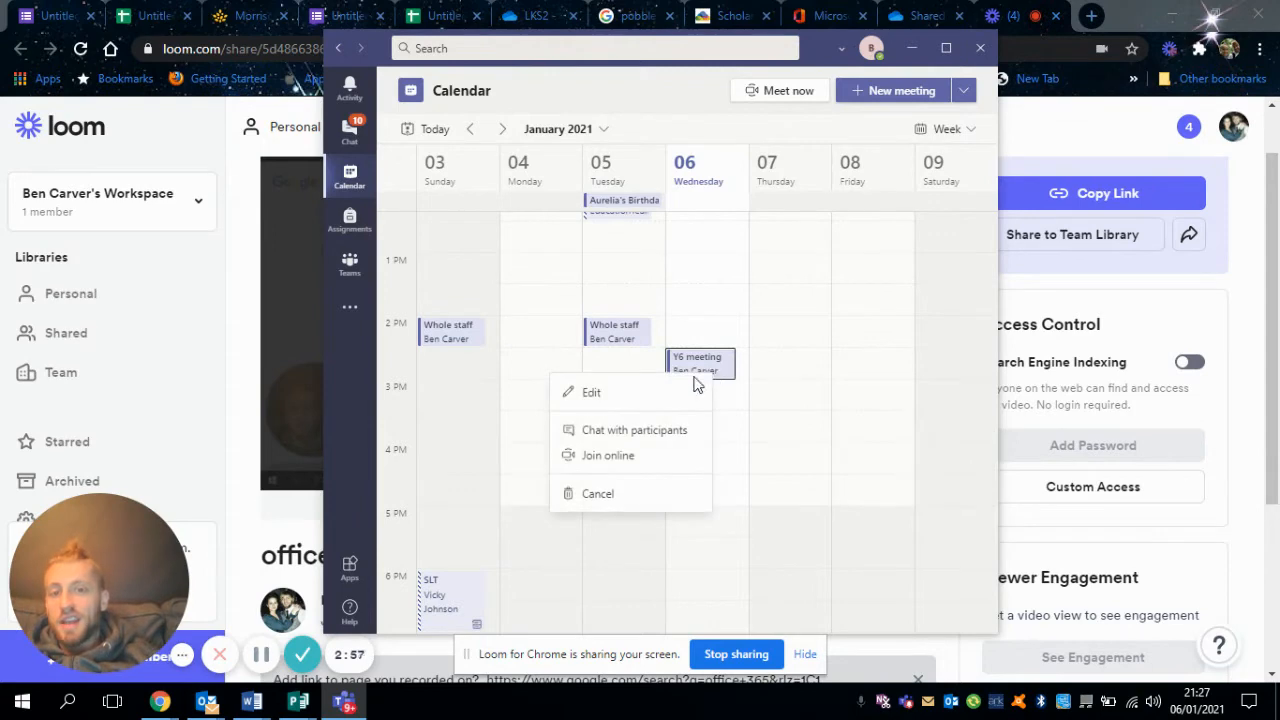
click(666, 395)
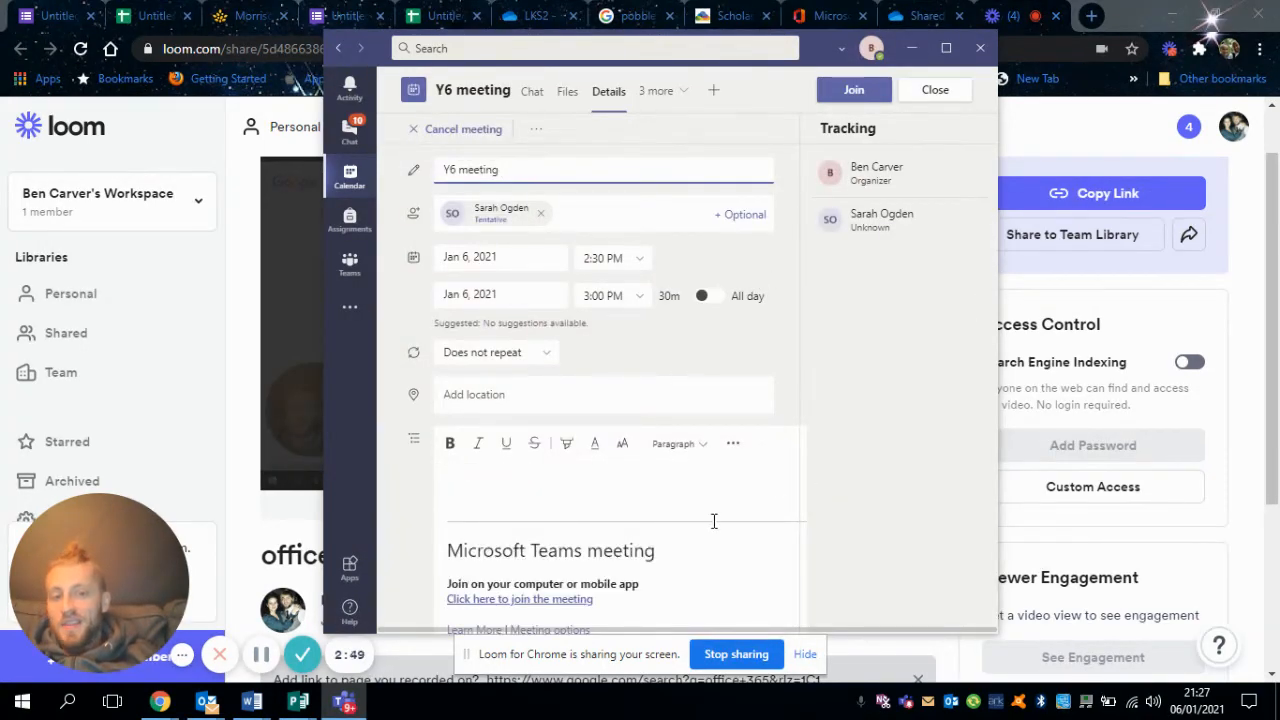
Step: Select and copy the Microsoft Teams meeting block with its join link in the meeting's description
click(725, 542)
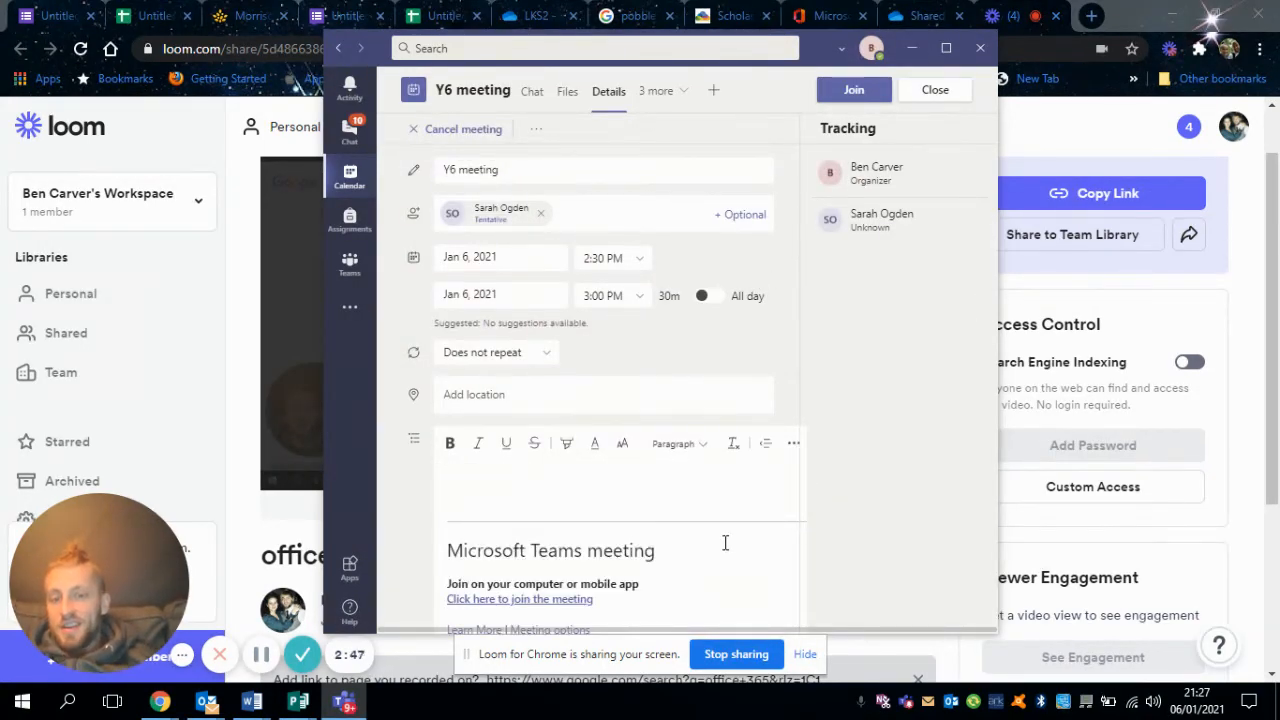
key(Down)
key(shift+Down)
key(shift+Down)
key(shift+Down)
key(shift+Down)
key(shift+Down)
key(shift+Down)
key(ctrl+c)
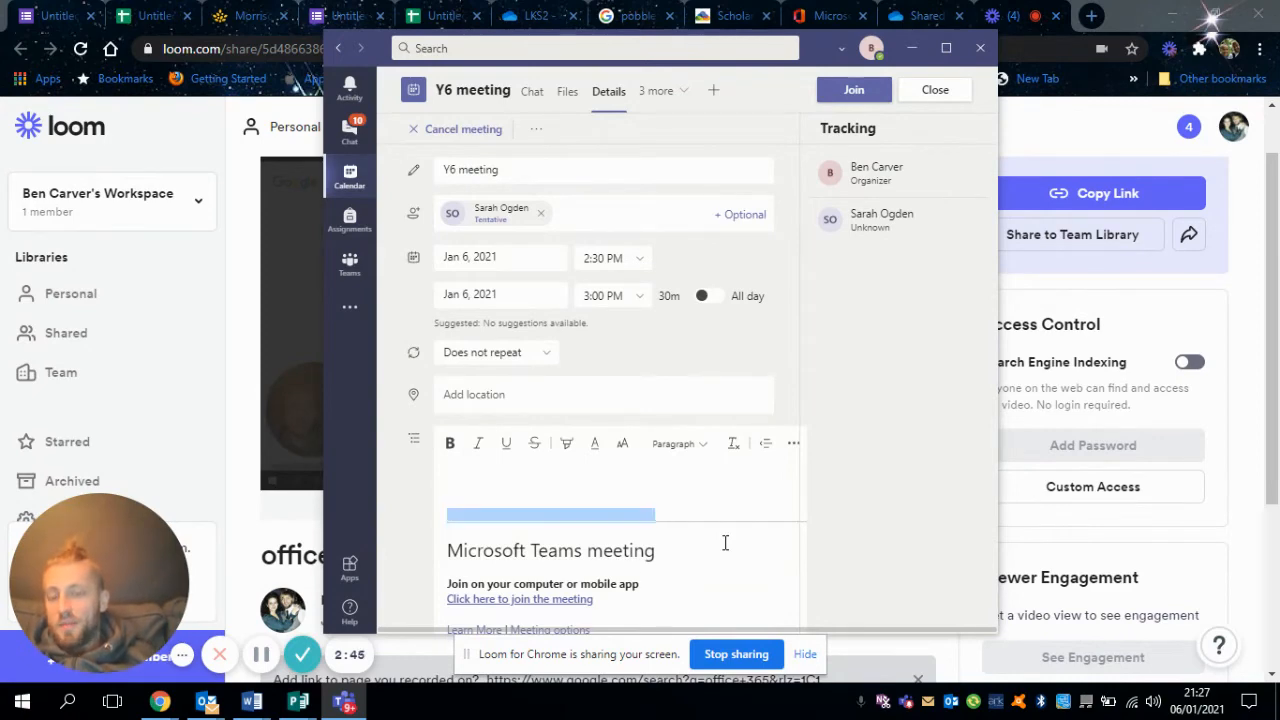
key(shift+Up)
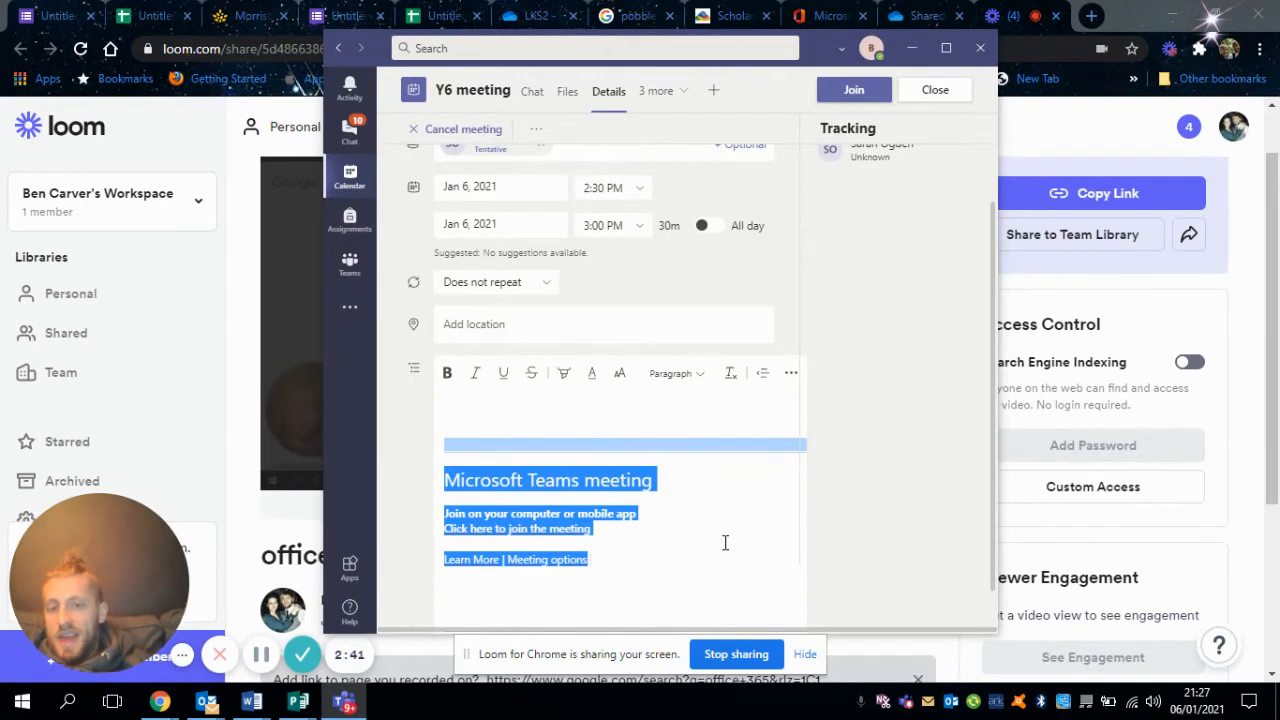
Step: Switch to the Outlook inbox, create a new email and paste the copied meeting details into its body
click(205, 705)
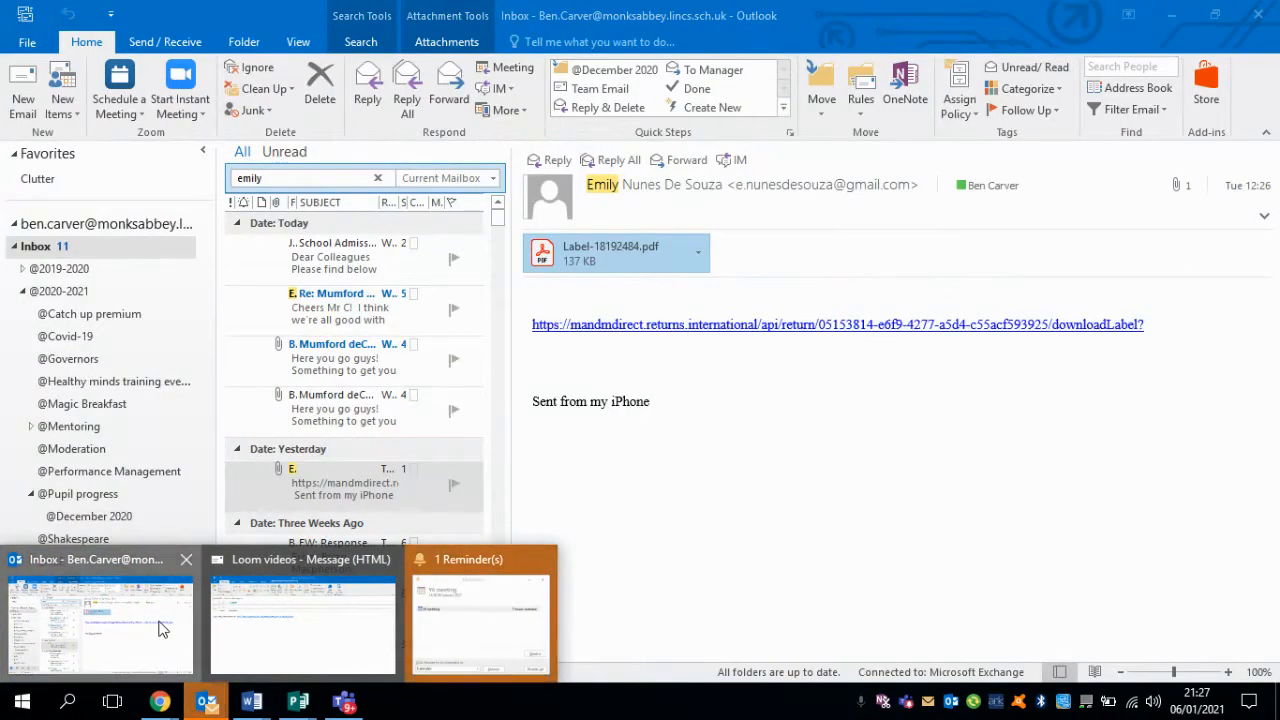
click(130, 620)
click(23, 98)
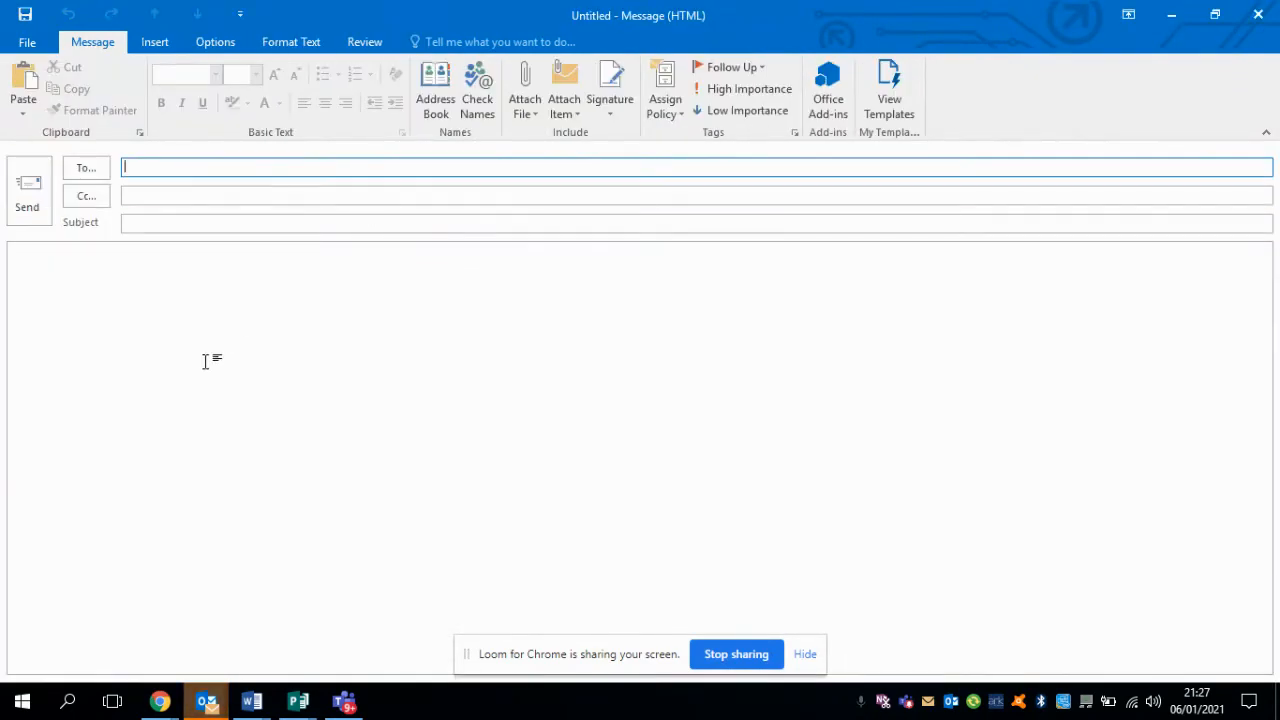
click(204, 361)
key(ctrl+v)
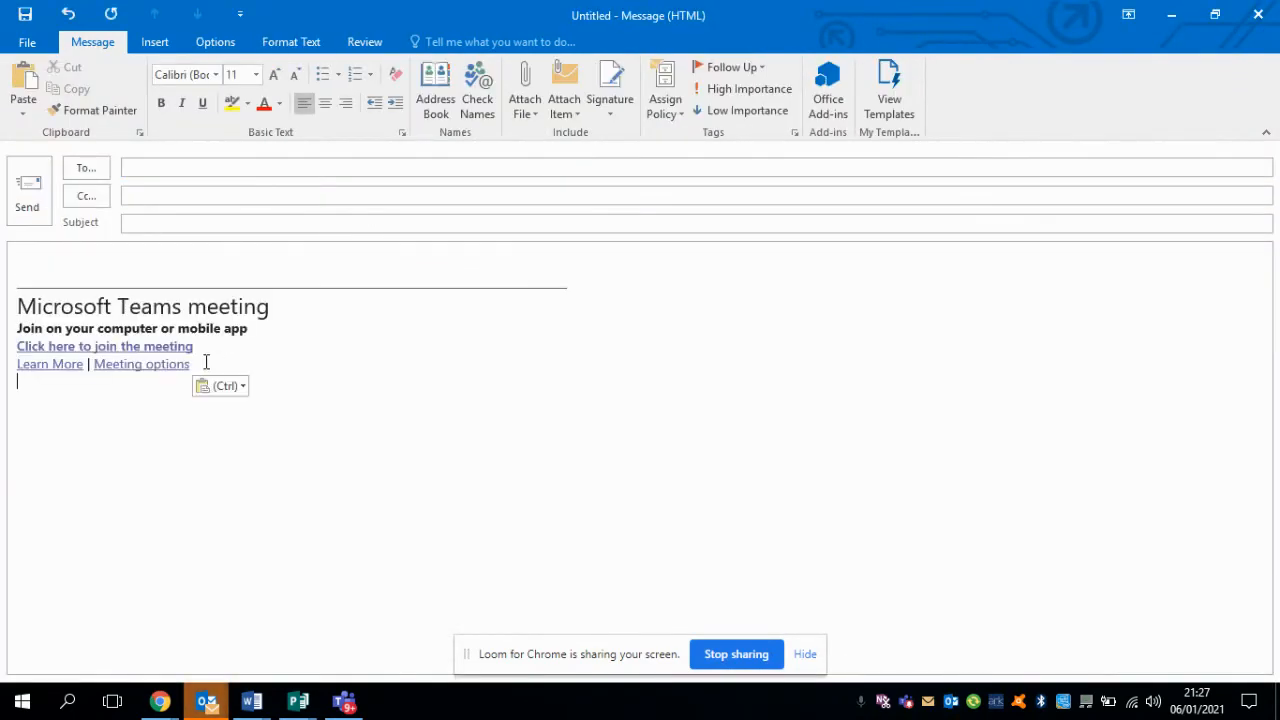
Step: Address the email to the "Y5 mentoring" contact group and dismiss the incoming mail notification
click(181, 169)
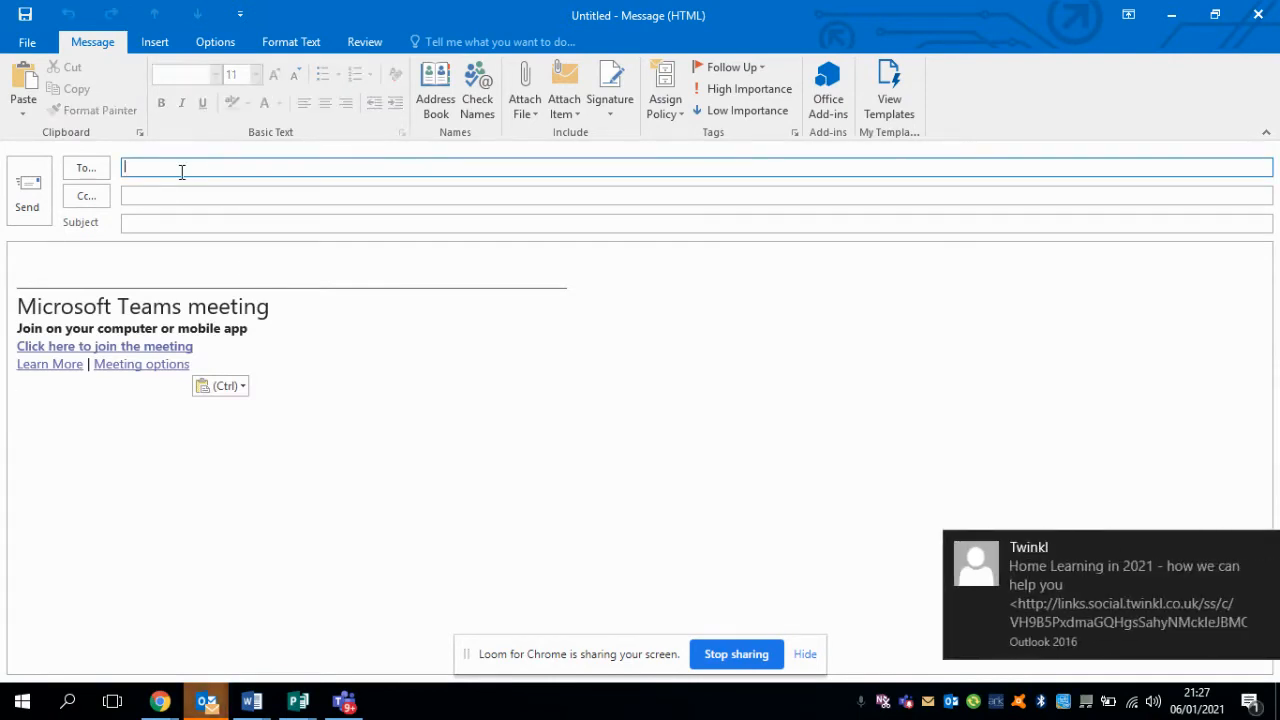
click(1264, 548)
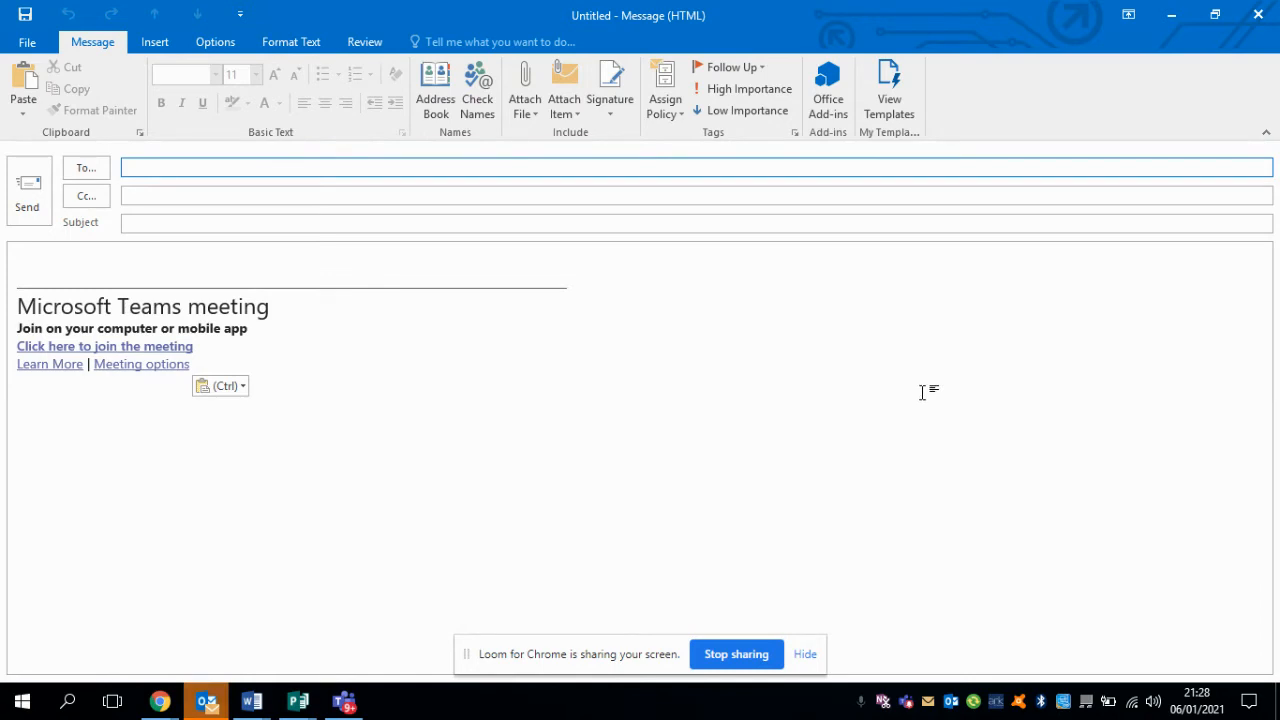
text(y5)
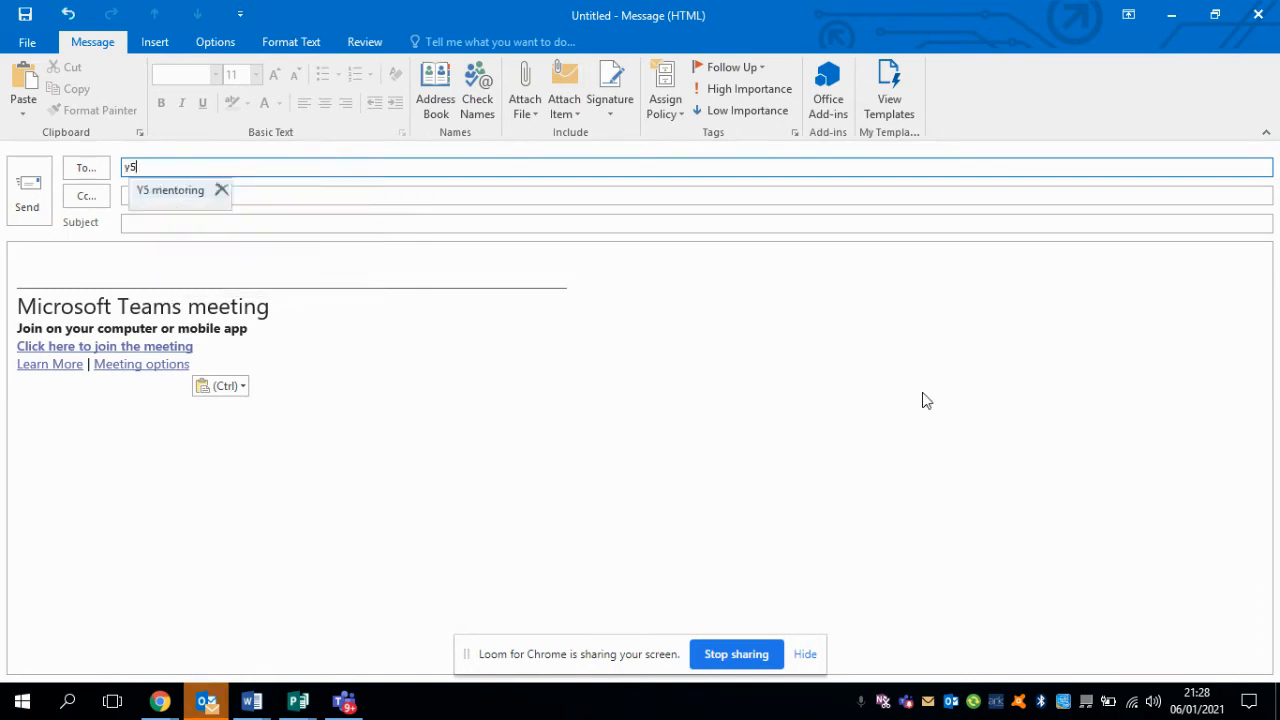
key(Return)
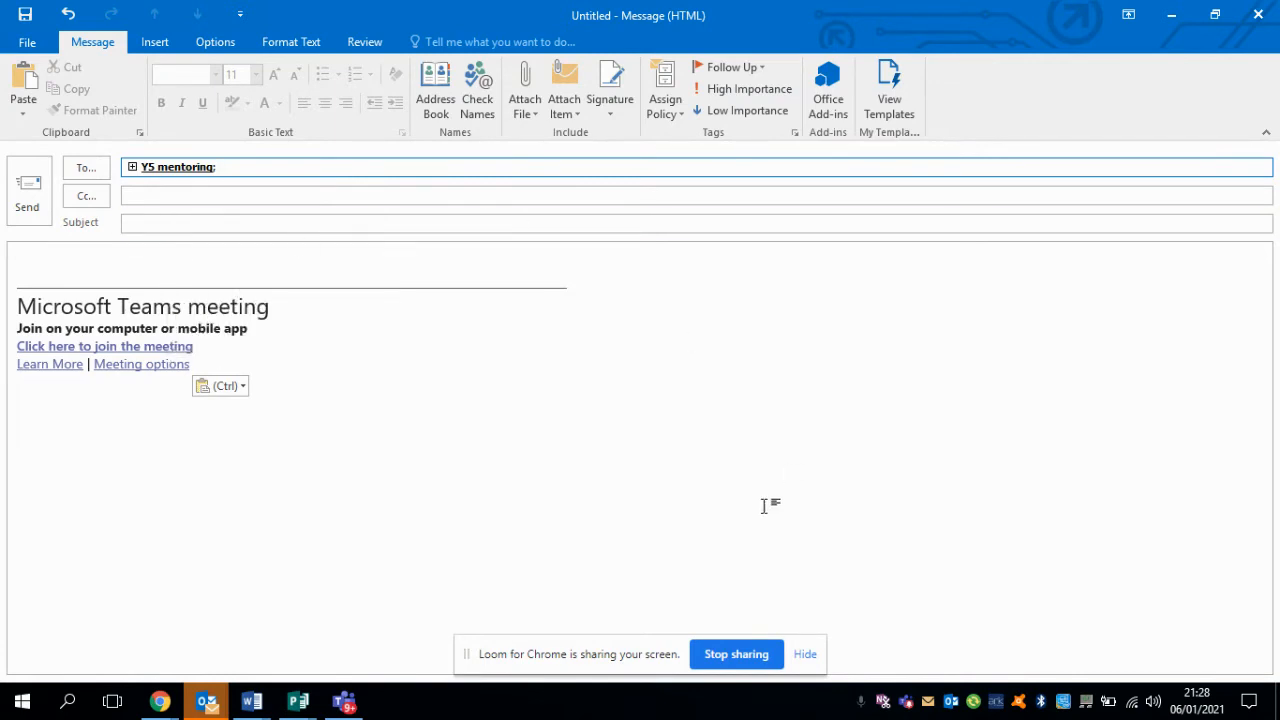
Step: Close the email draft without saving it and switch back to the Y6 meeting in Teams, minimizing Outlook
click(1262, 22)
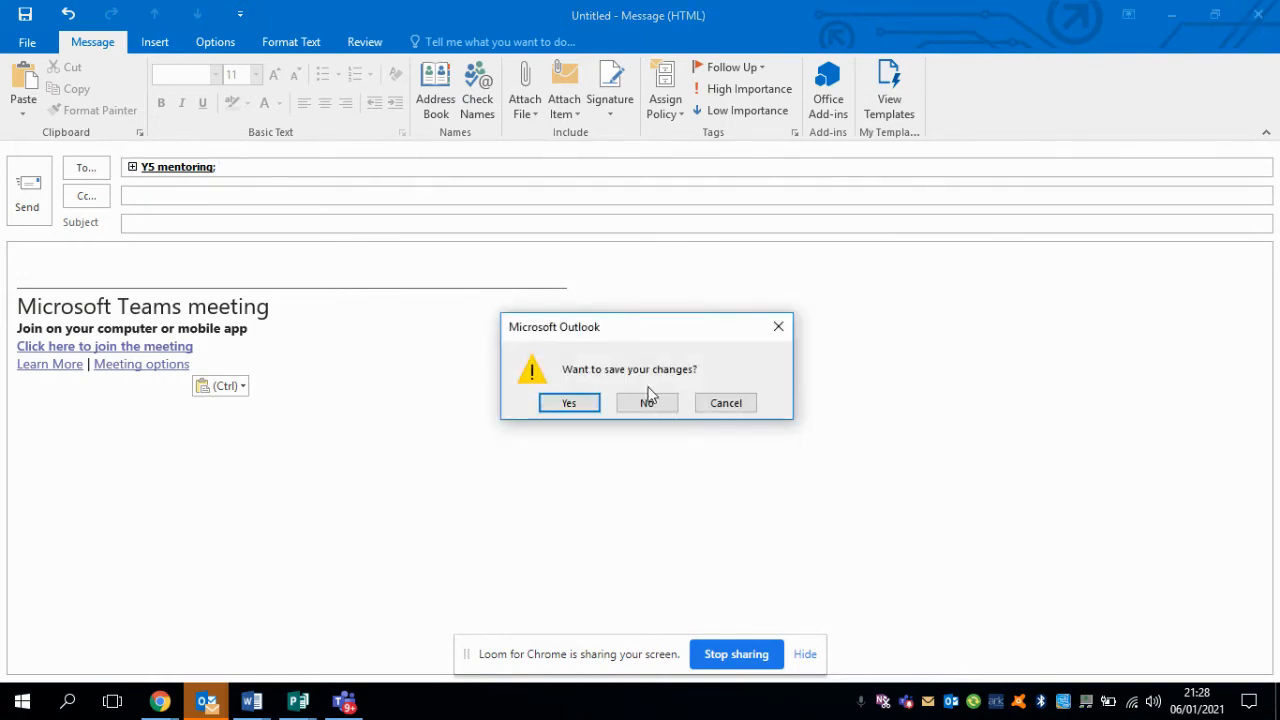
click(643, 412)
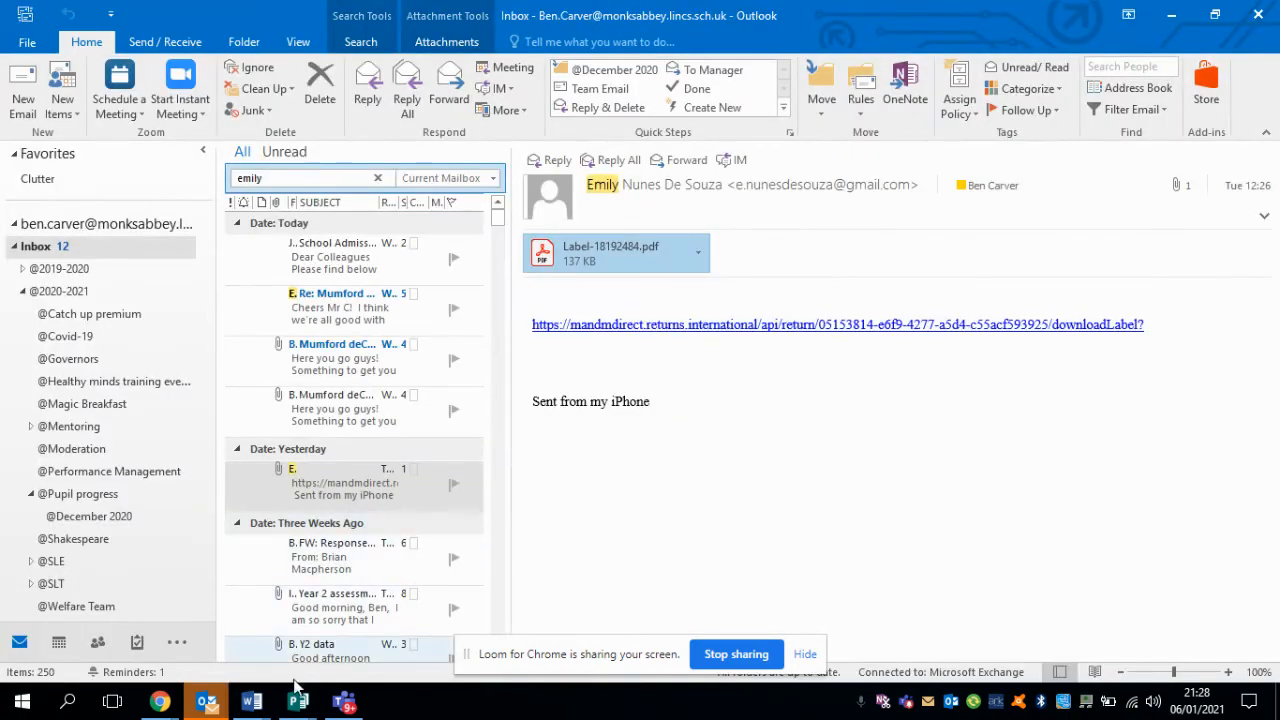
click(343, 703)
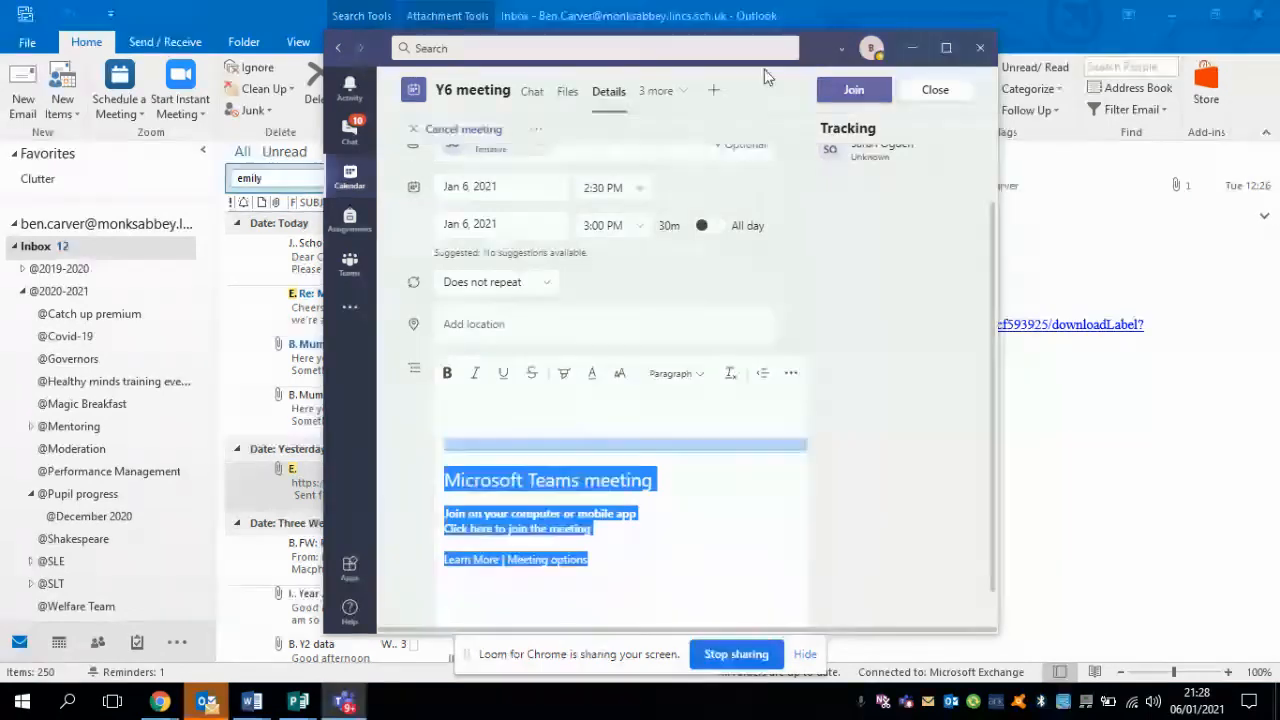
click(1178, 16)
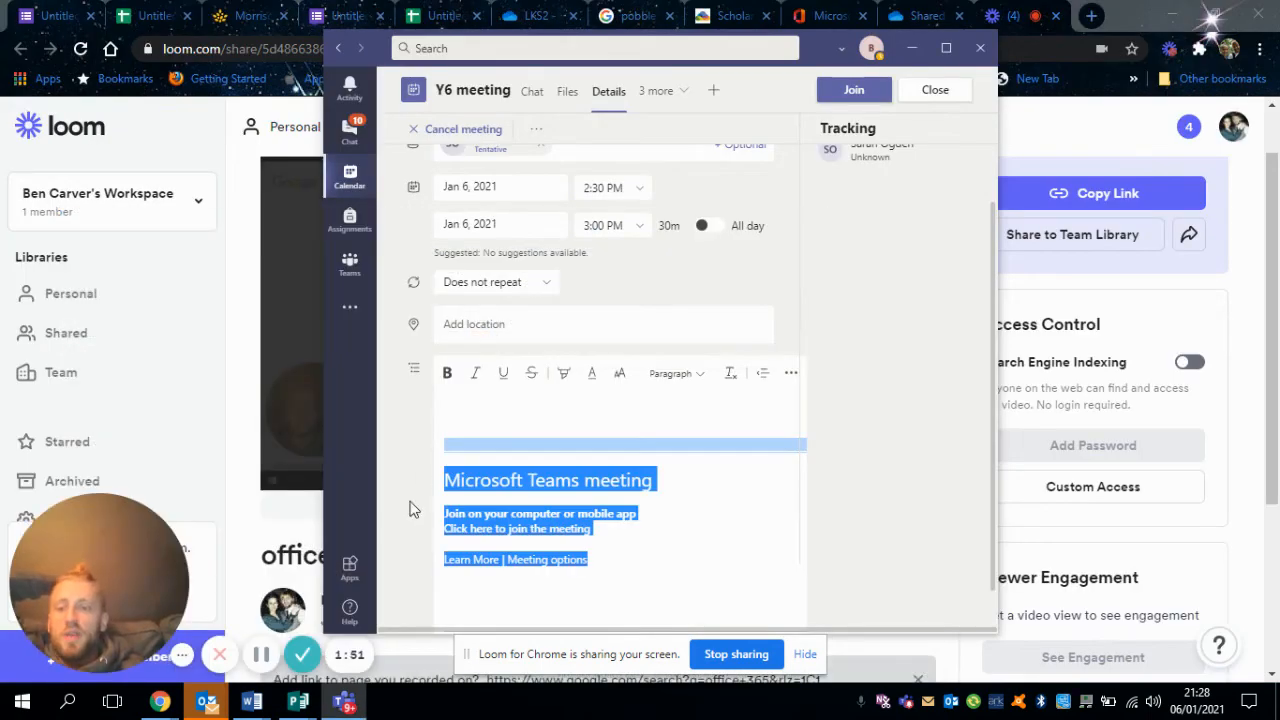
Step: Reopen the Y6 meeting from the calendar for editing and show the join link in its description
click(609, 154)
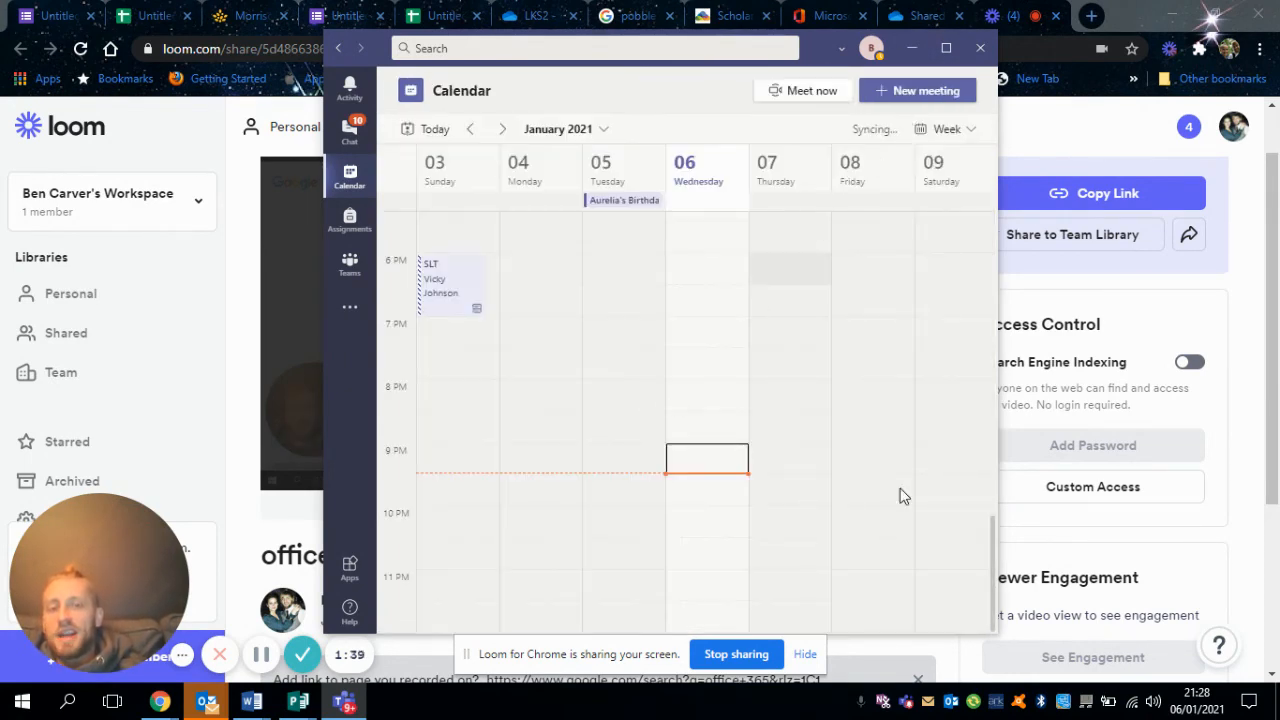
drag(991, 571, 992, 464)
right_click(710, 445)
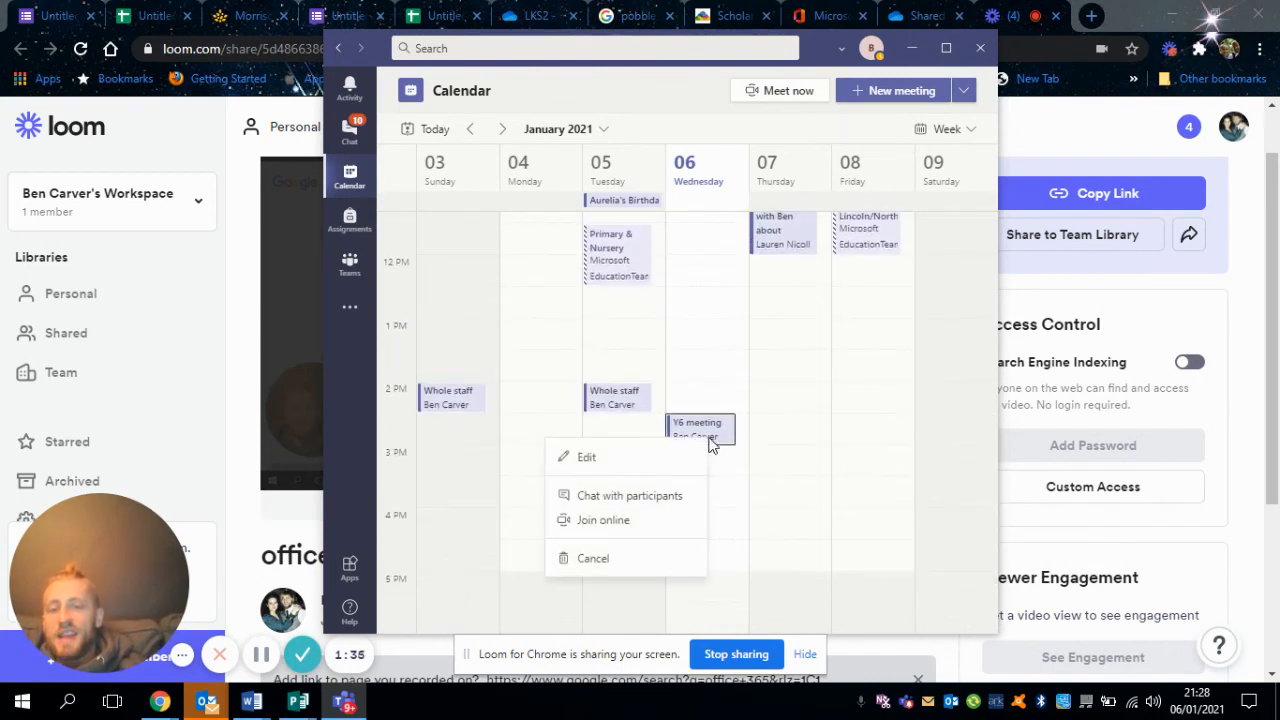
click(617, 465)
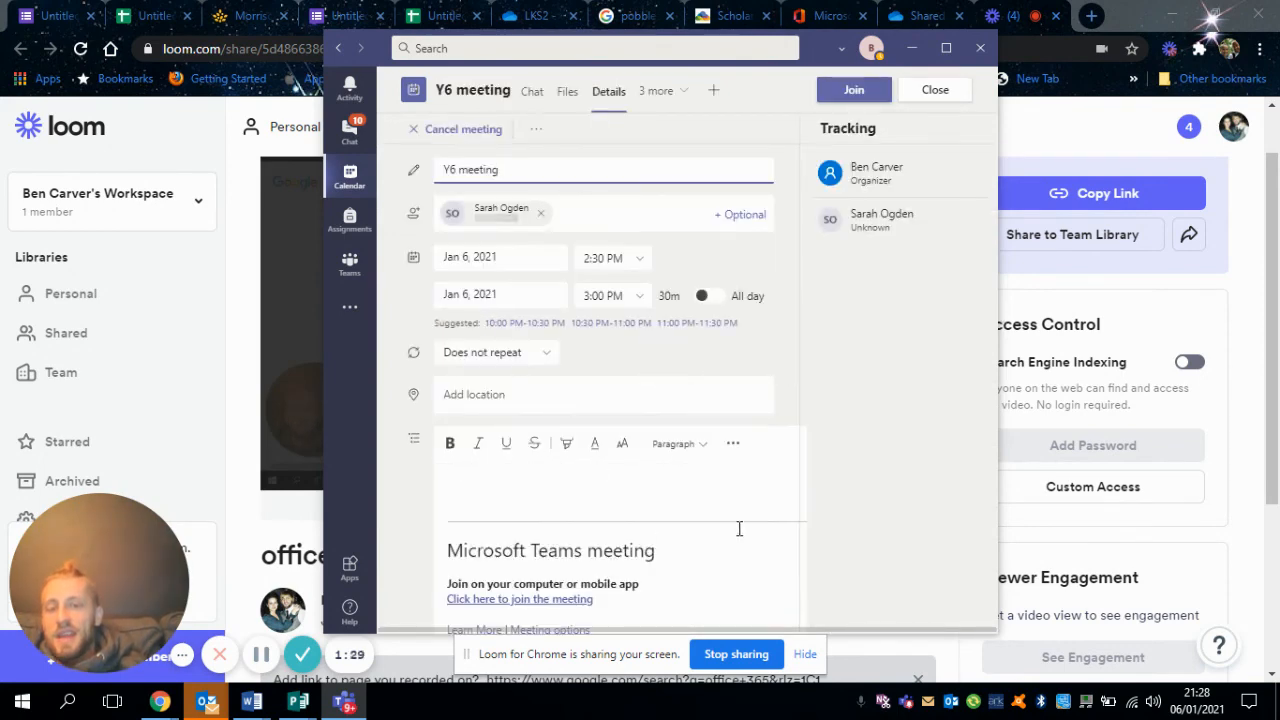
scroll(992, 340, down, 2)
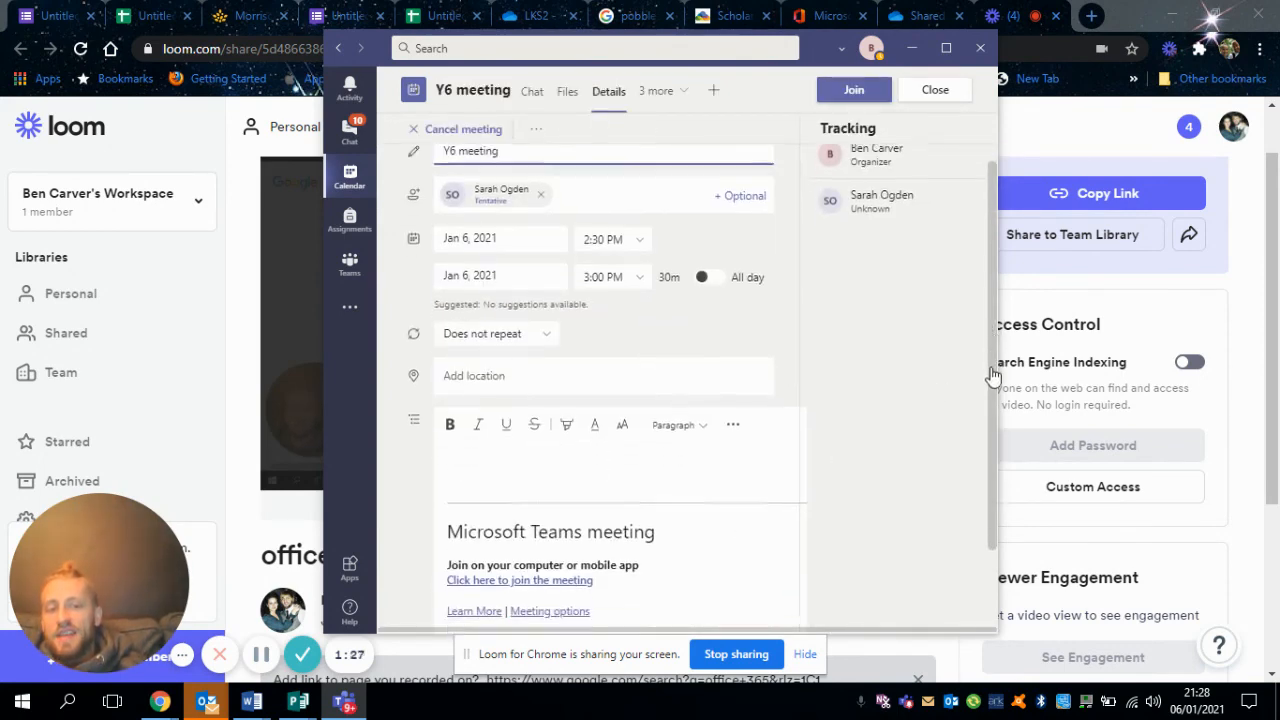